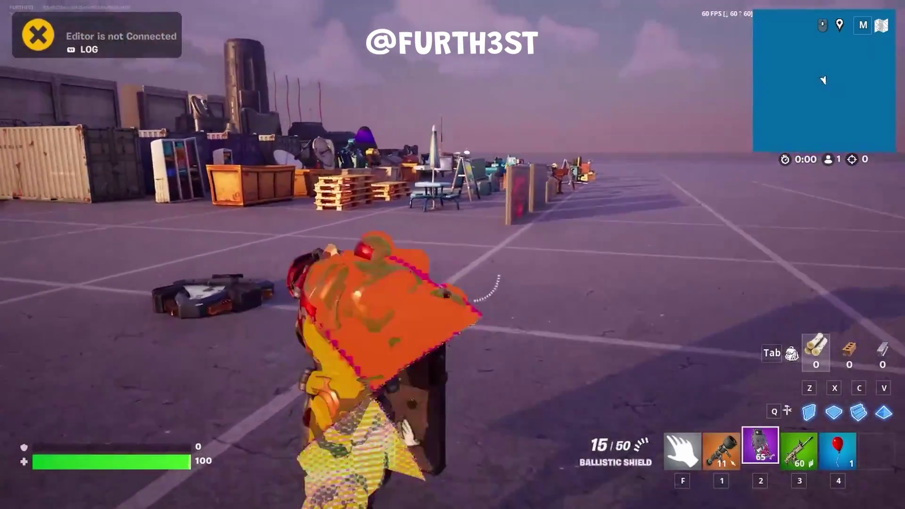
key(3)
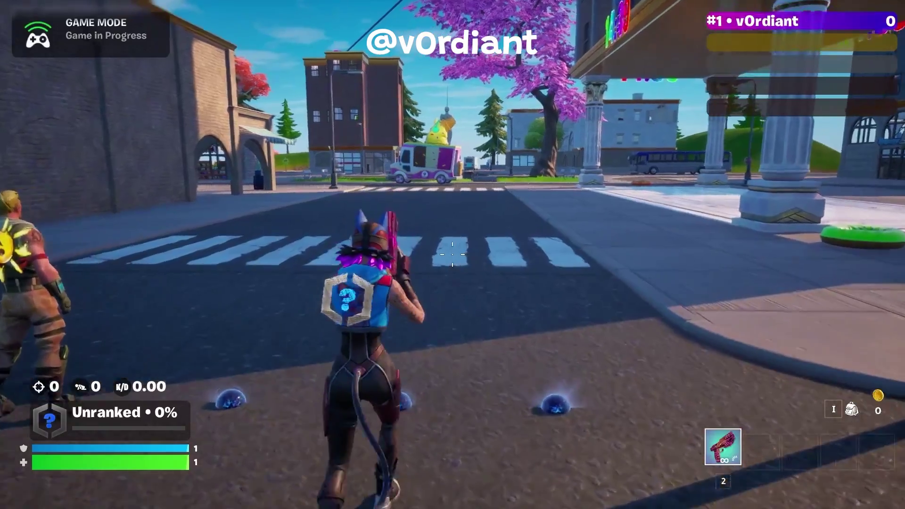
key(w)
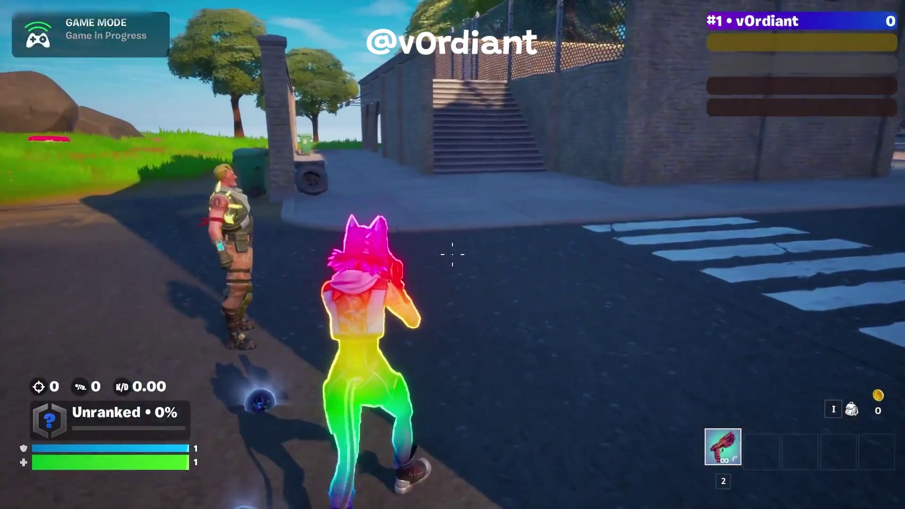
key(w)
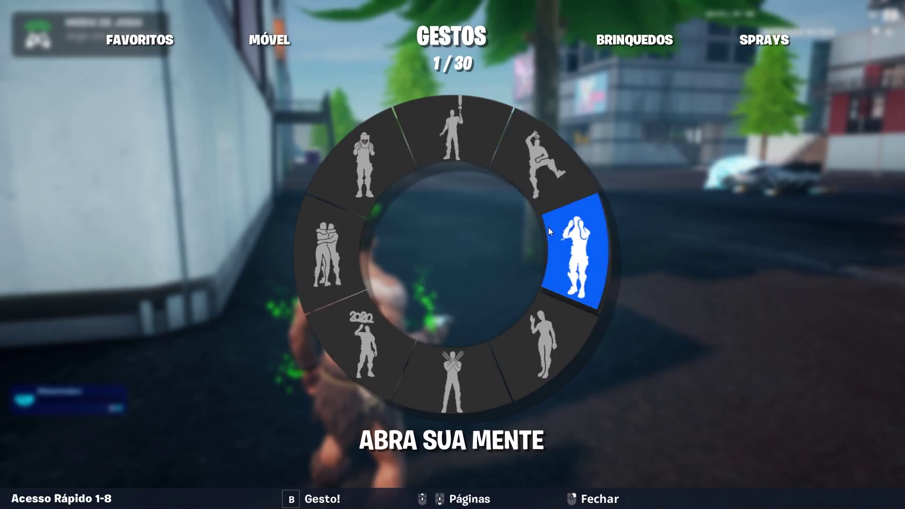
click(547, 227)
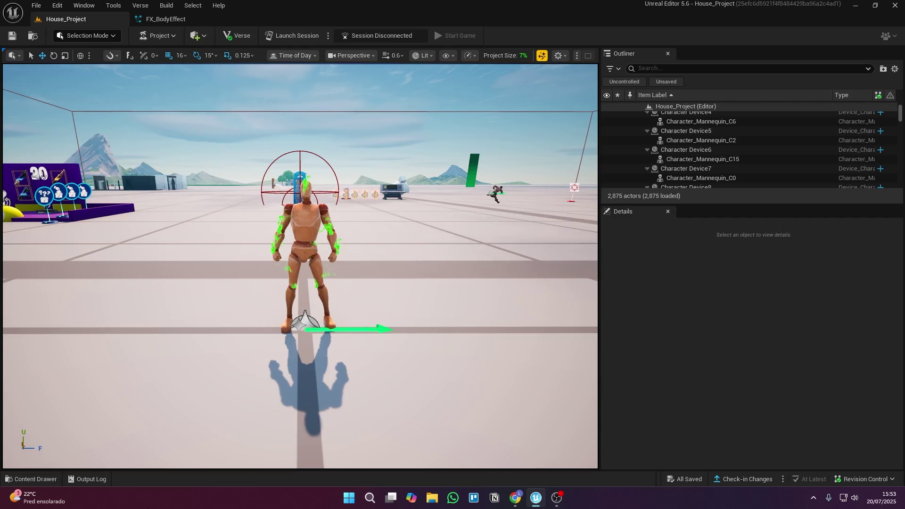
Open the VFX_InBody folder inside the project's VFX folder to browse its assets
click(33, 477)
click(58, 307)
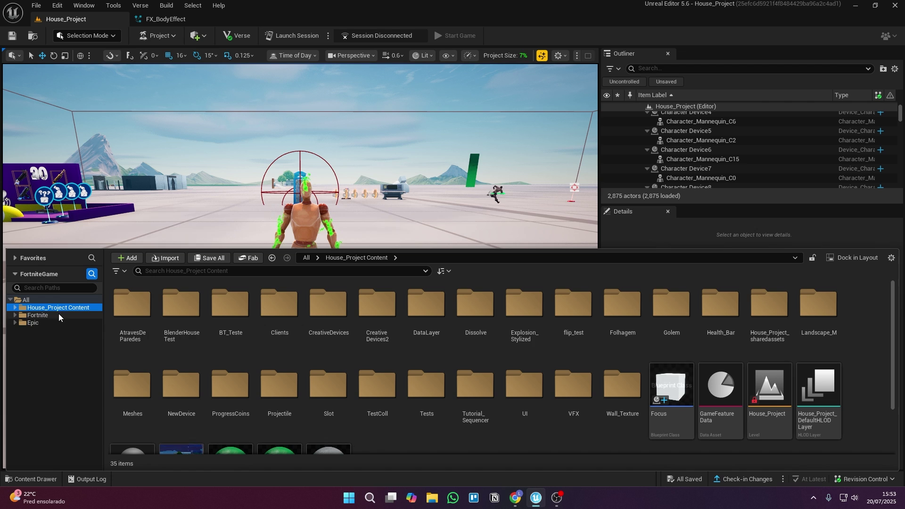
right_click(411, 453)
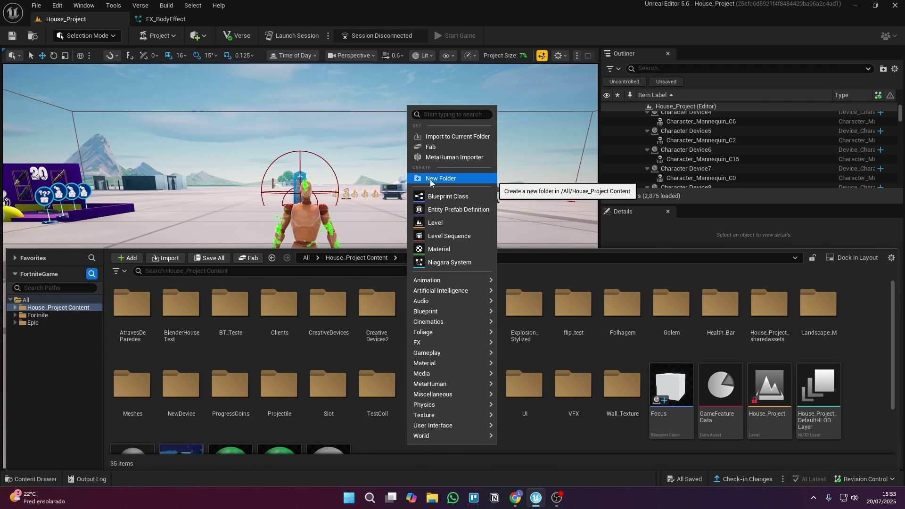
click(573, 387)
double_click(573, 386)
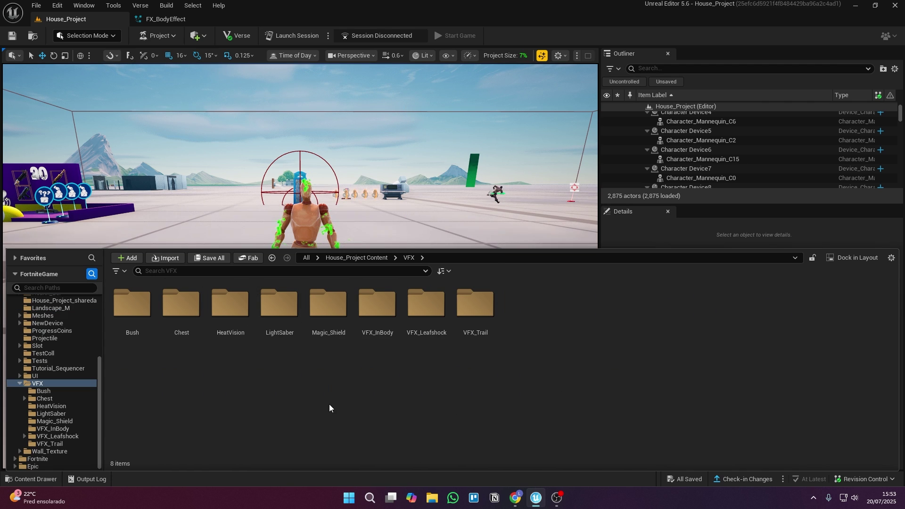
double_click(376, 323)
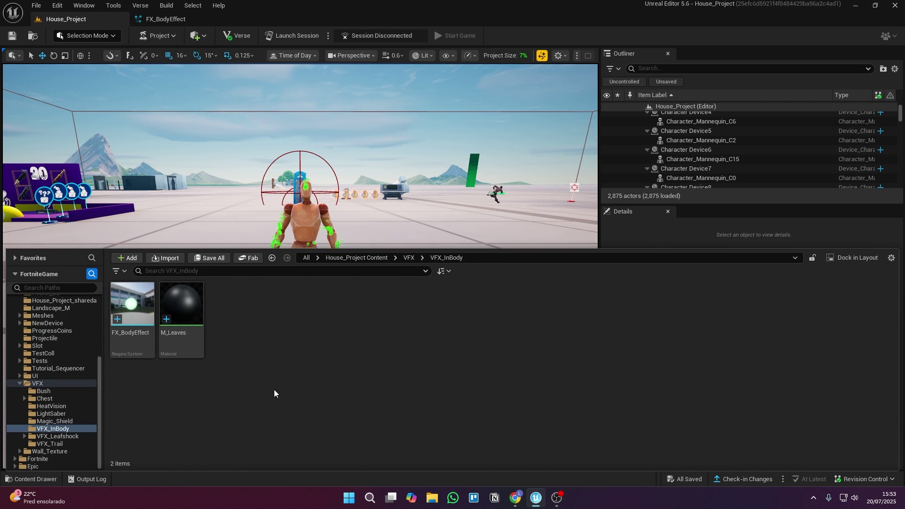
Create a Niagara System based on the Fountain emitter, name it FX_BodyVFX and open it for editing
right_click(249, 336)
mouse_move(272, 342)
click(291, 303)
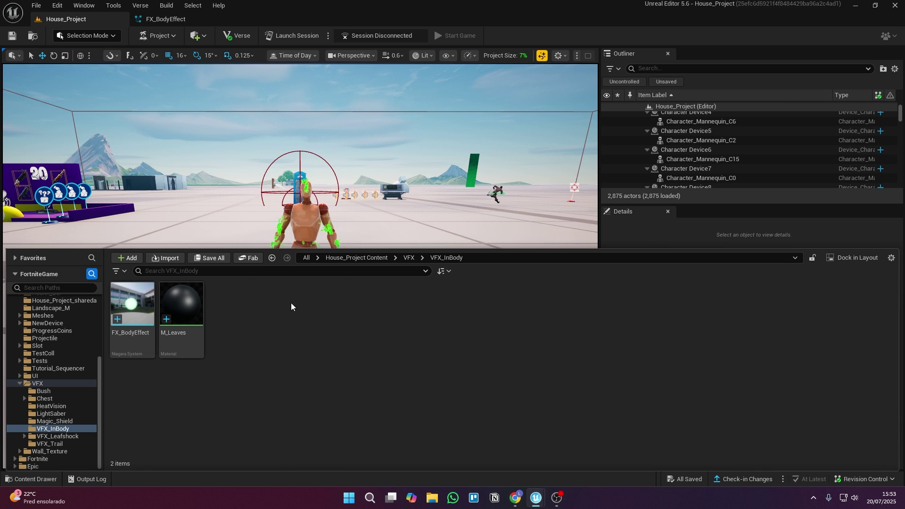
click(248, 226)
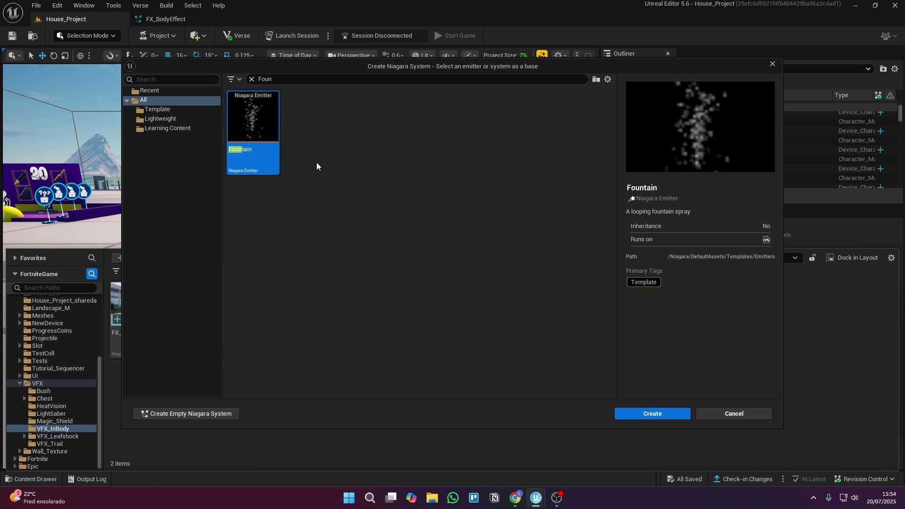
click(651, 414)
text(FX_Bo)
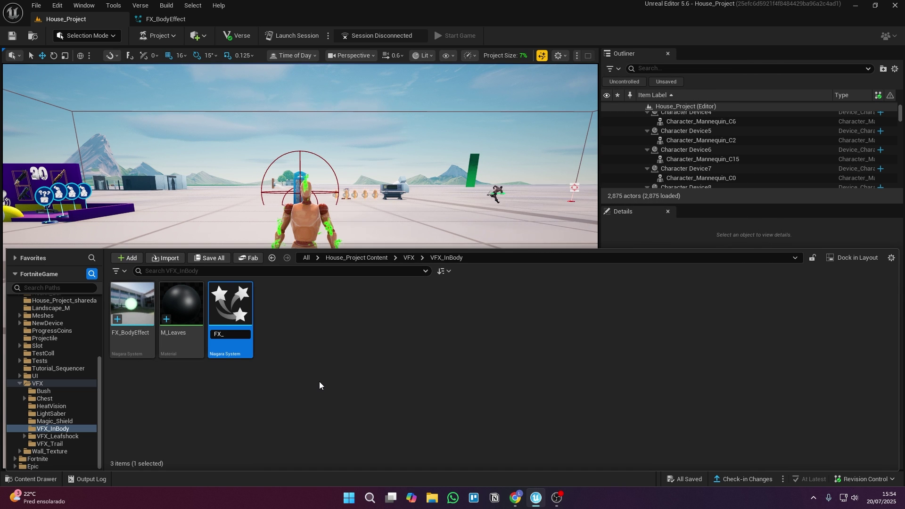
text(dyVFX)
key(Return)
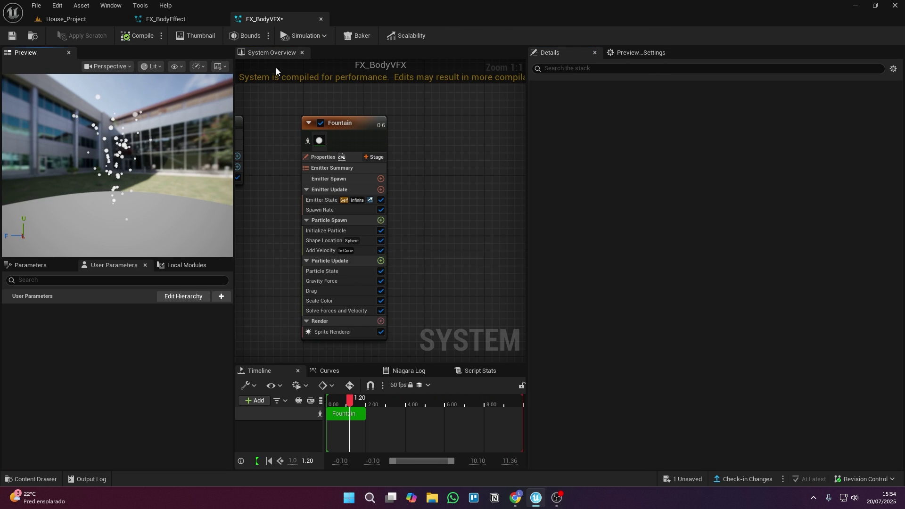
Set the Fountain emitter's Add Velocity speed range to a minimum of 25 and a maximum of 55
click(325, 233)
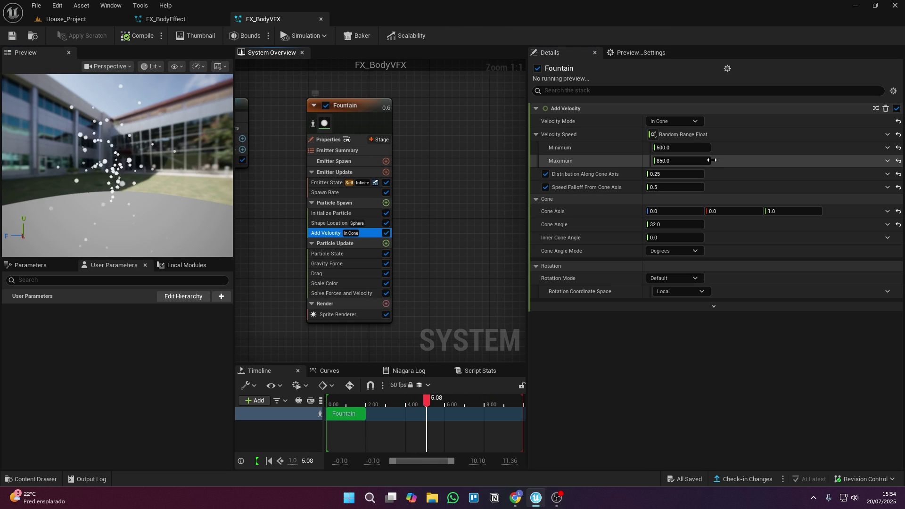
click(672, 160)
click(728, 160)
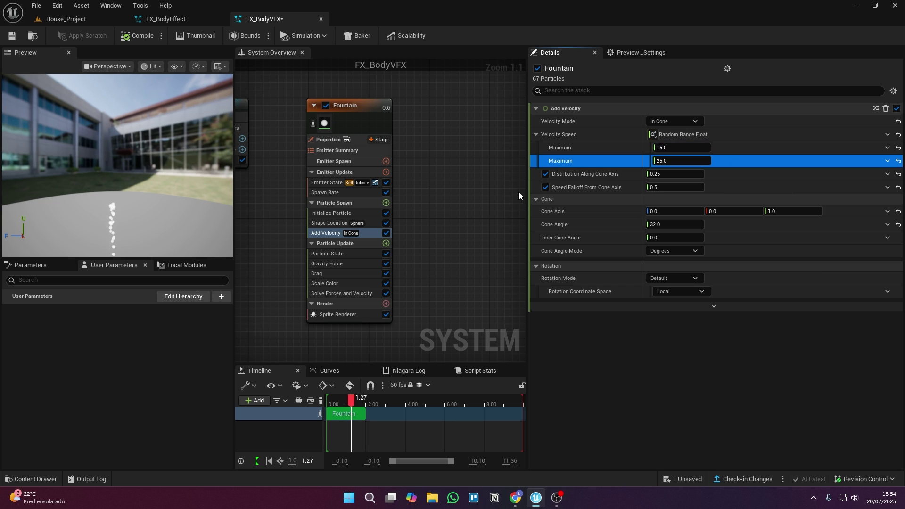
click(690, 147)
text(25)
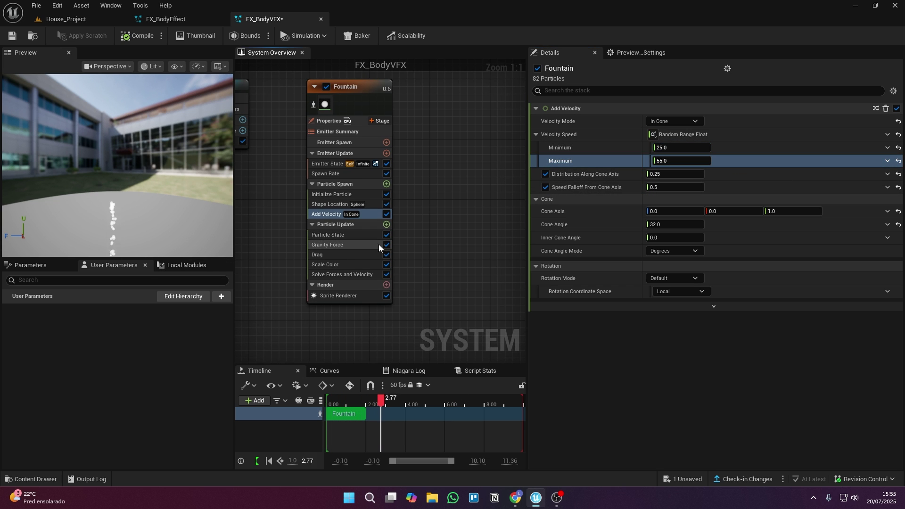
Disable the Gravity Force module and check the Drag and Scale Color settings
click(386, 244)
click(341, 256)
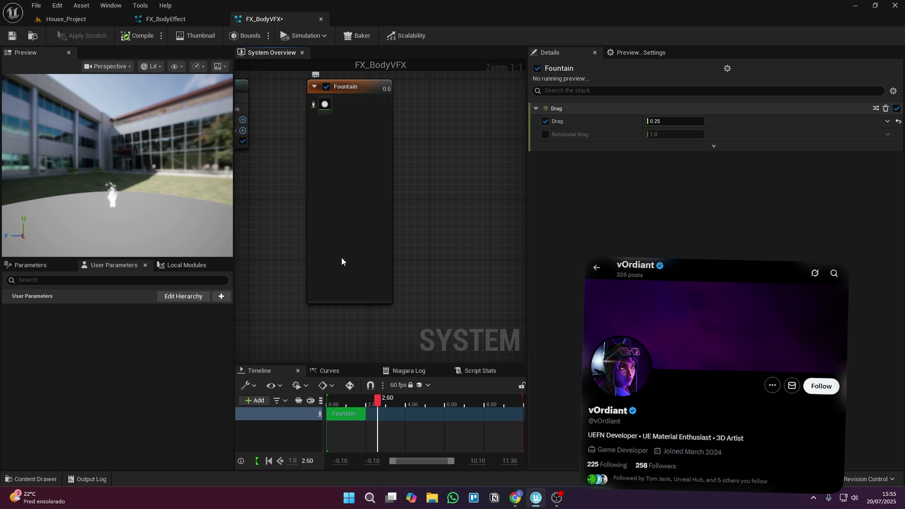
click(341, 265)
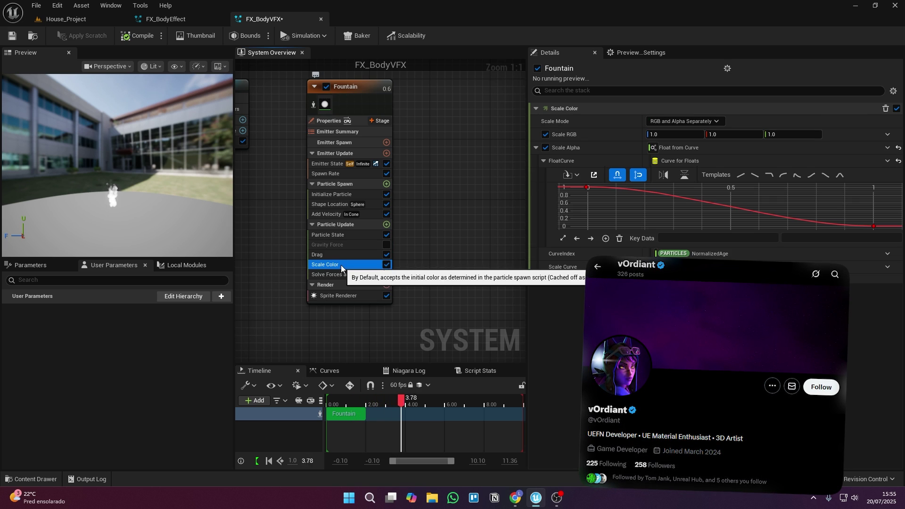
Add a Curl Noise Force module to Particle Update and set its noise strength to 100
click(387, 224)
text(curl)
click(216, 306)
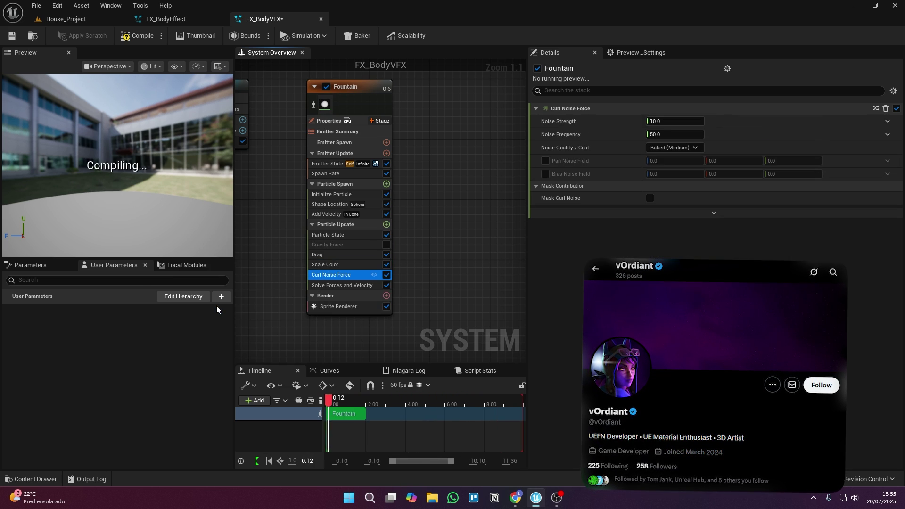
click(682, 122)
text(100)
key(Return)
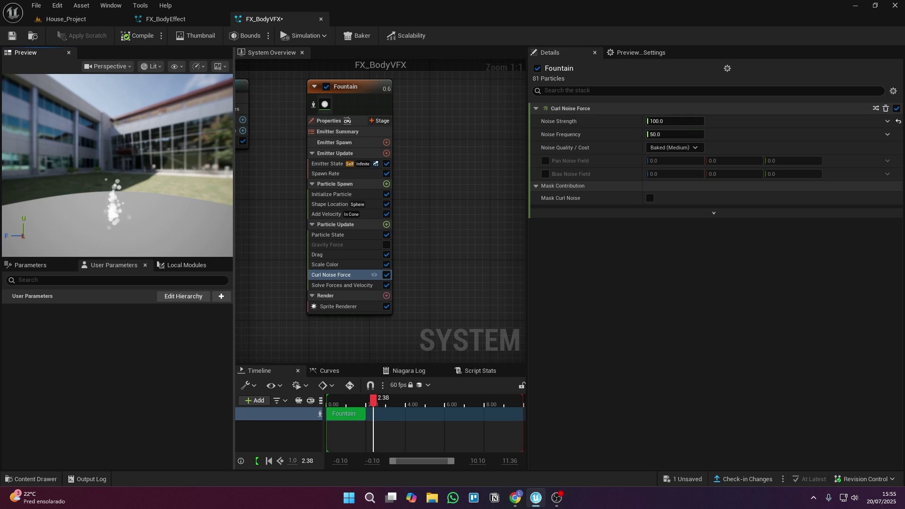
Add a Scale Sprite Size module to Particle Update and apply the Smooth Ramp Down template to its curve
click(367, 284)
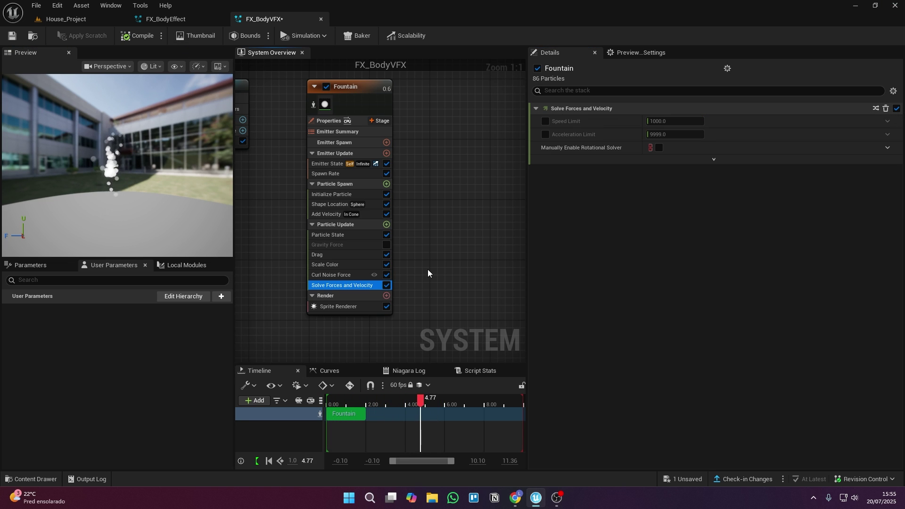
click(388, 225)
text(sca)
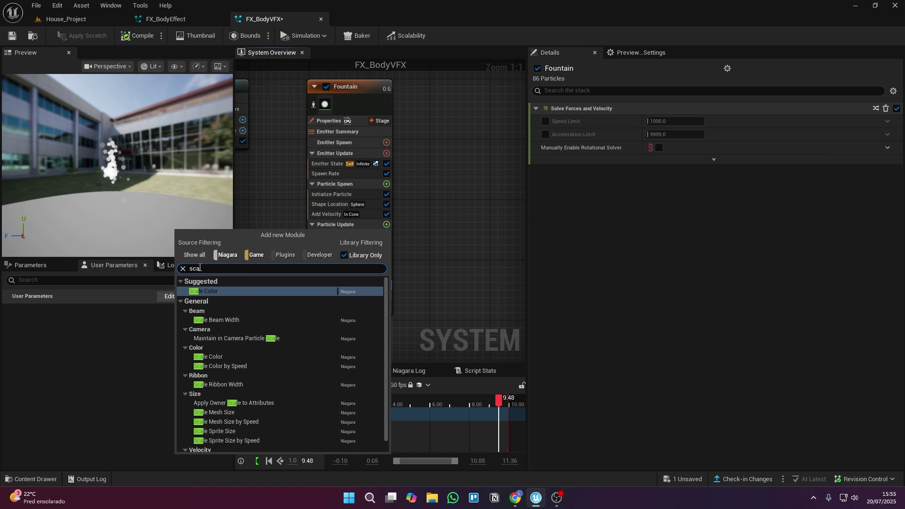
click(222, 432)
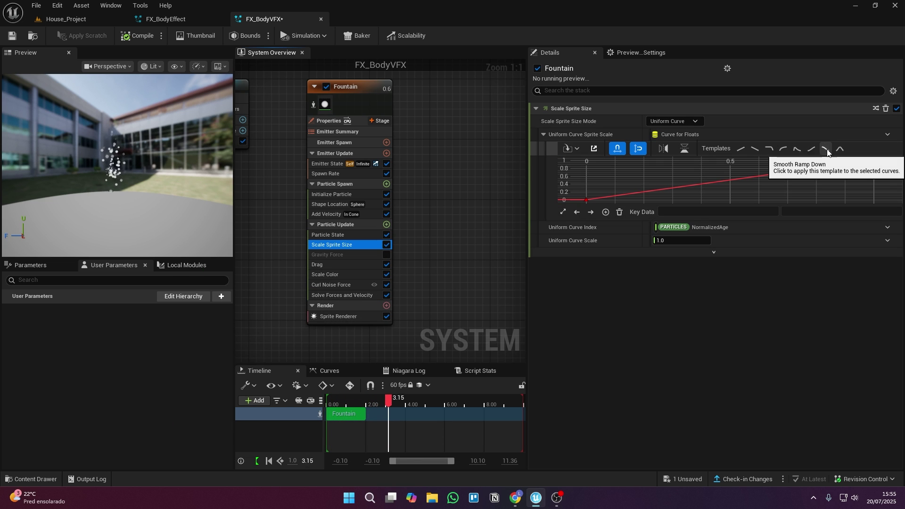
drag(527, 157, 597, 156)
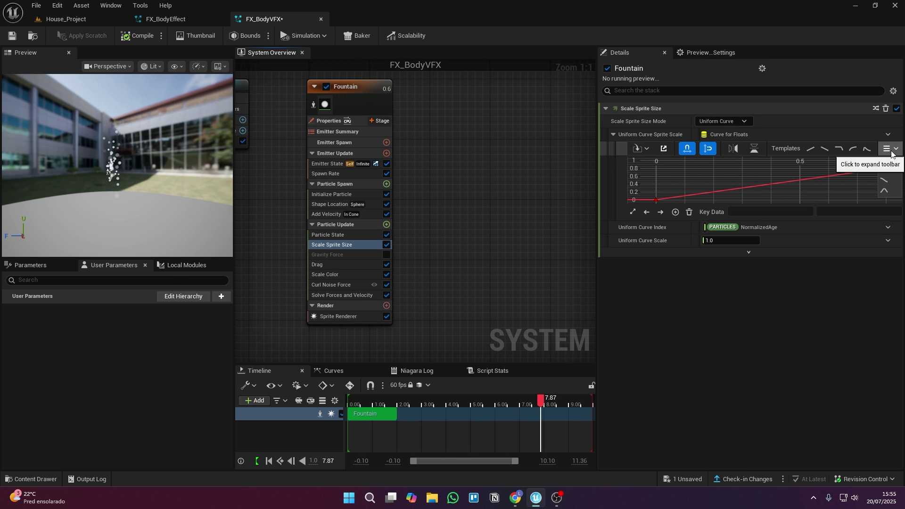
click(884, 180)
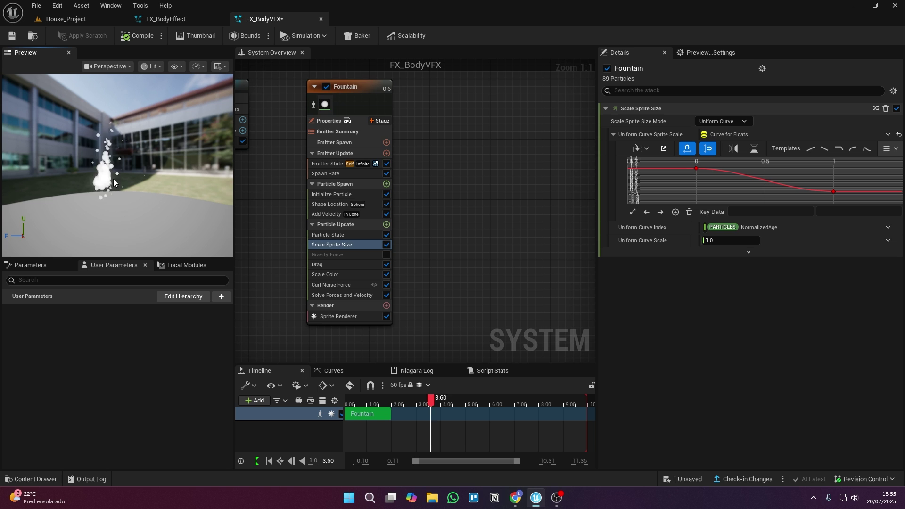
Set the Shape Location module's sphere radius to 100 and save the Niagara System
click(330, 204)
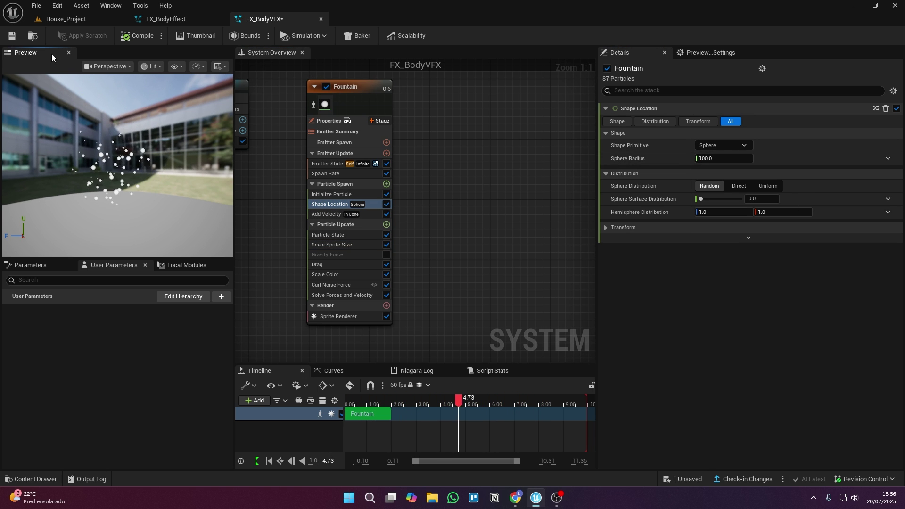
key(ctrl+s)
Reveal the advanced options of the Spawn Rate module and set SpawnGroup to 1
right_drag(412, 188, 437, 201)
click(335, 187)
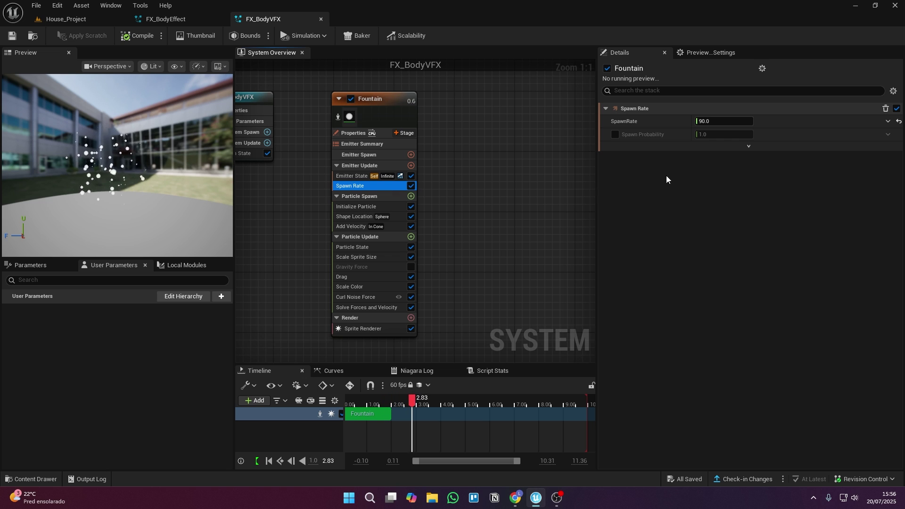
click(749, 146)
key(Return)
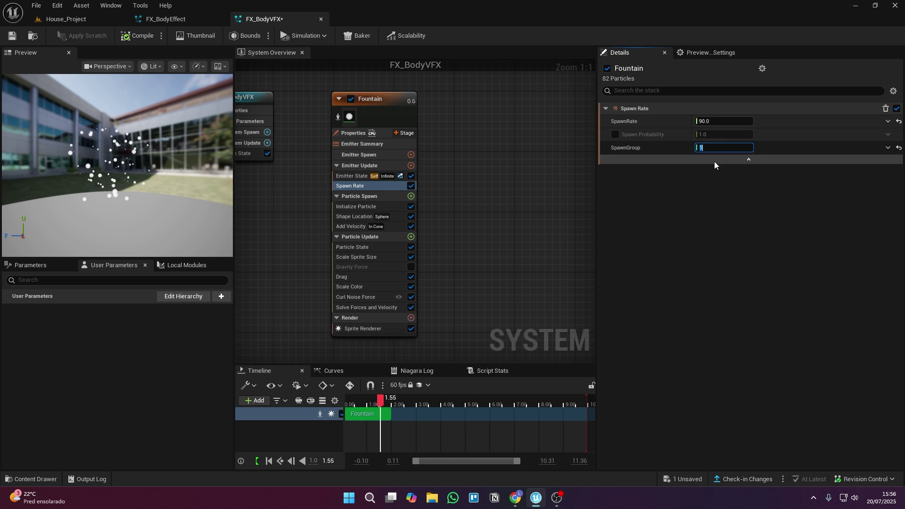
Add a Skeletal Mesh Location module to the Fountain emitter's Particle Update group
click(412, 236)
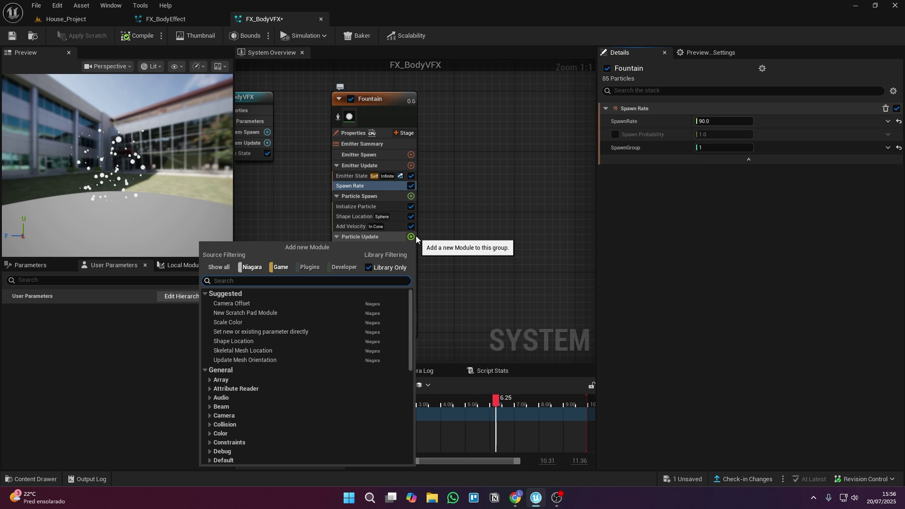
text(ske)
click(229, 304)
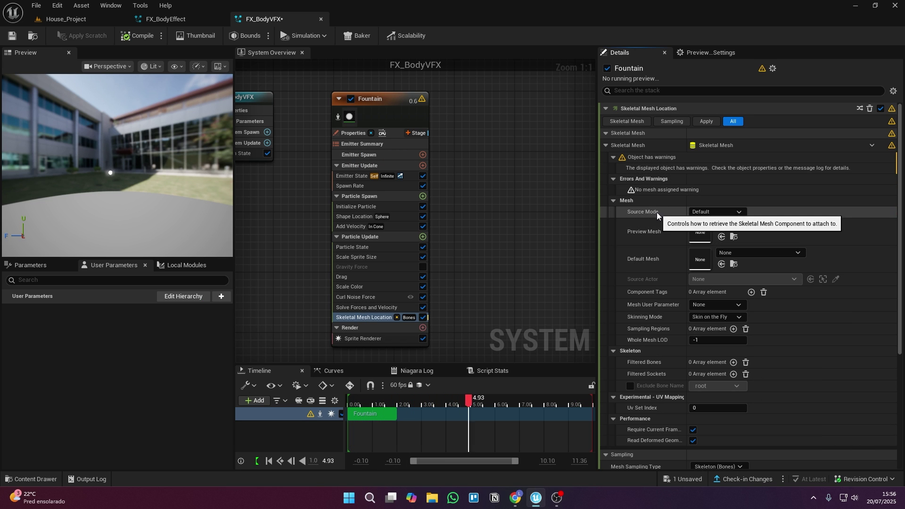
Assign the M Medium Base skeletal mesh as both Preview Mesh and Default Mesh of the Skeletal Mesh Location module
click(729, 226)
scroll(769, 405, down, 2)
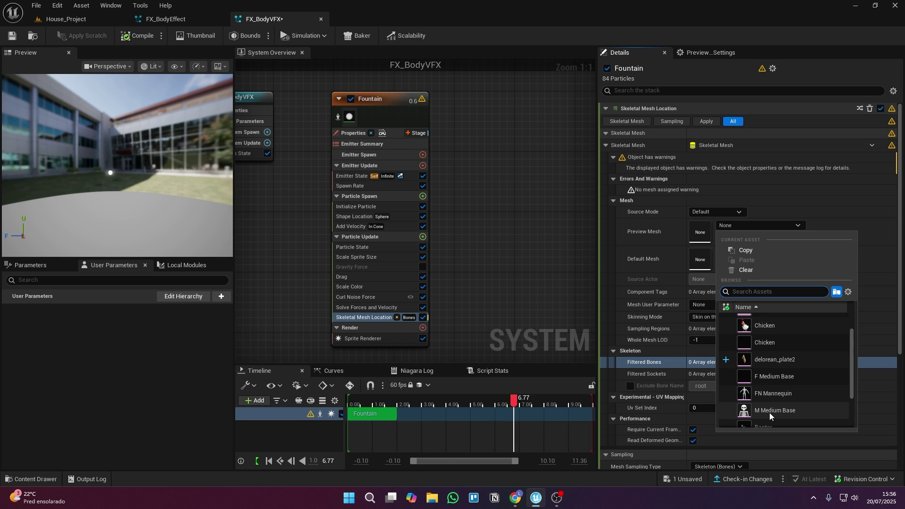
click(774, 410)
click(743, 210)
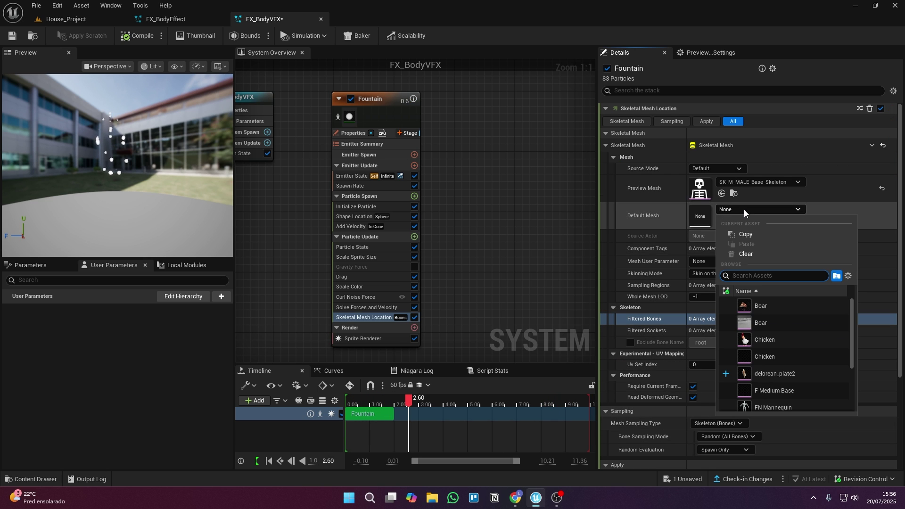
scroll(771, 409, down, 1)
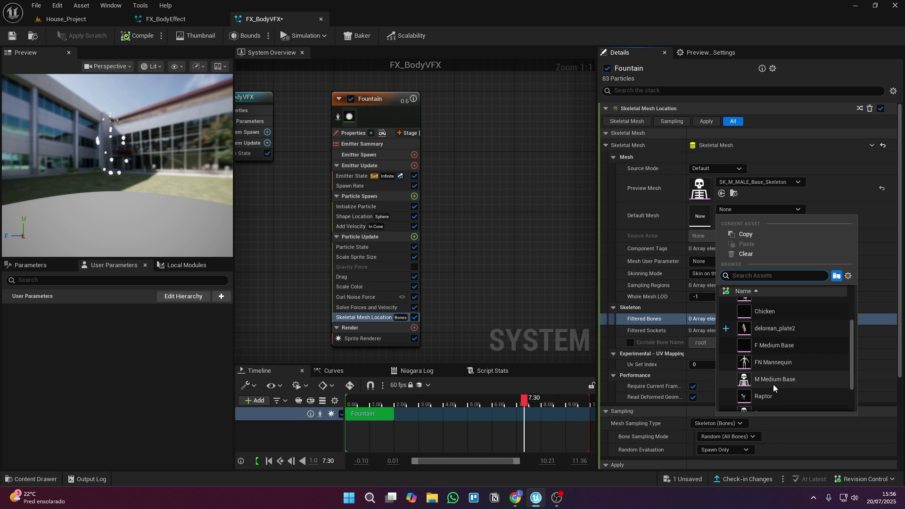
click(773, 381)
Add one Filtered Bones element to the Skeletal Mesh Location module and set it to the head bone
click(732, 319)
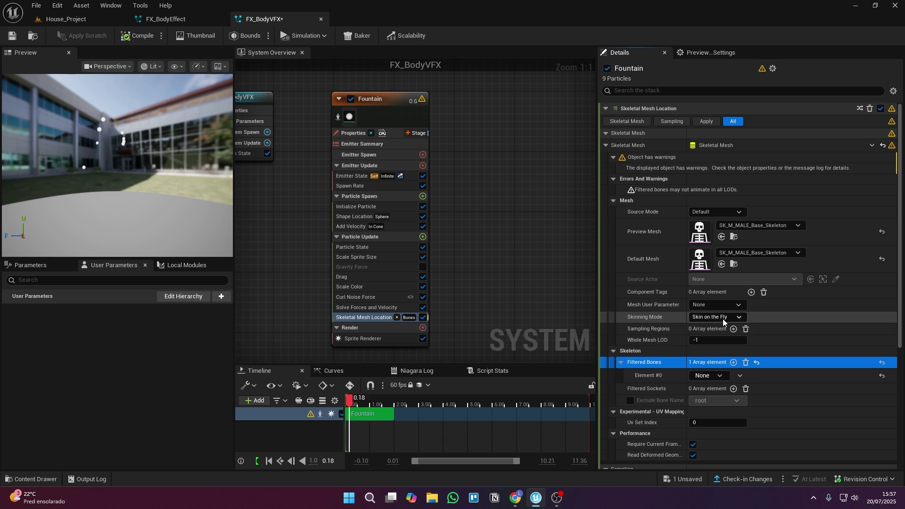
click(715, 375)
text(hea)
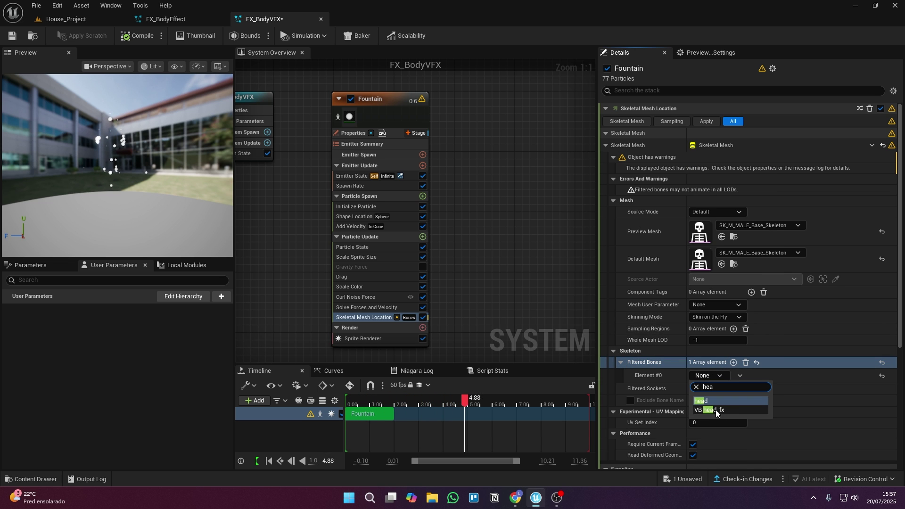
click(722, 401)
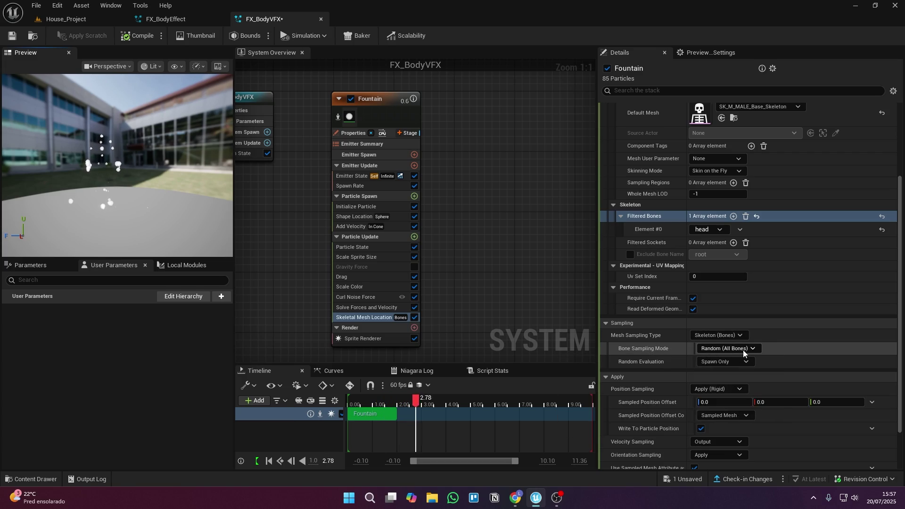
Set the Skeletal Mesh Location module's Bone Sampling Mode to Direct (Filtered Bones)
click(743, 350)
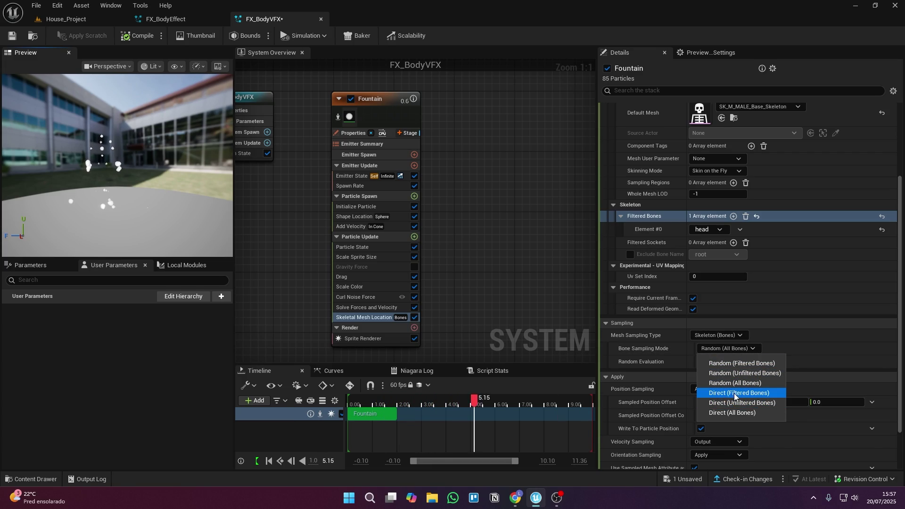
click(735, 393)
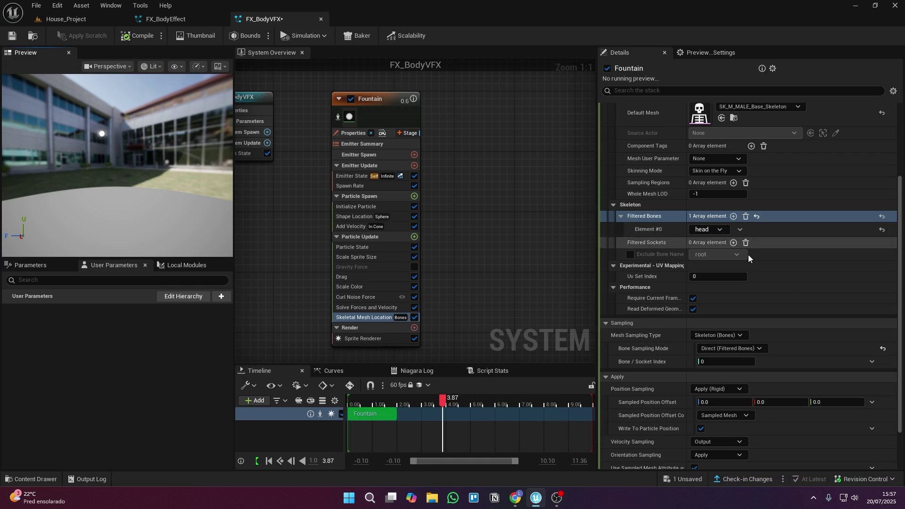
Enable the Skeletal Mesh Location module's Spawn Group Mask with value 1, matching the Spawn Rate module's group, and save the system
right_drag(811, 337, 811, 301)
click(749, 462)
scroll(754, 442, down, 4)
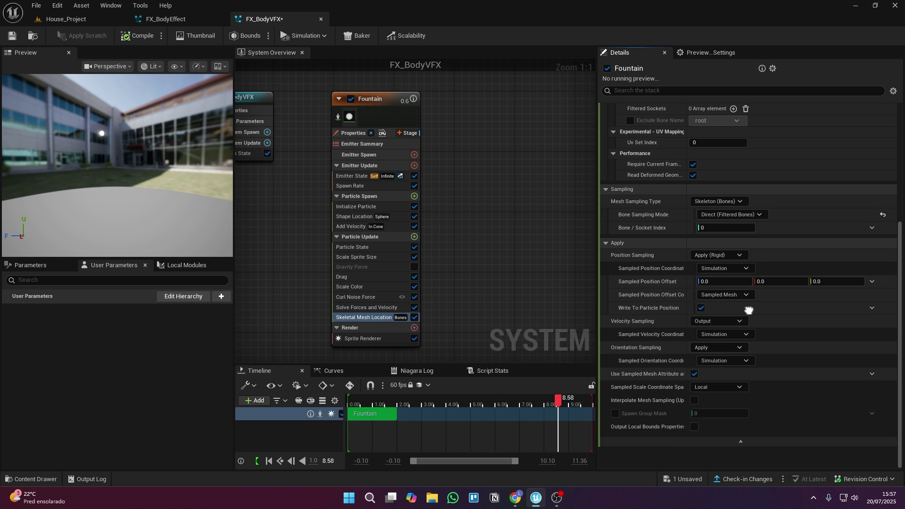
click(408, 186)
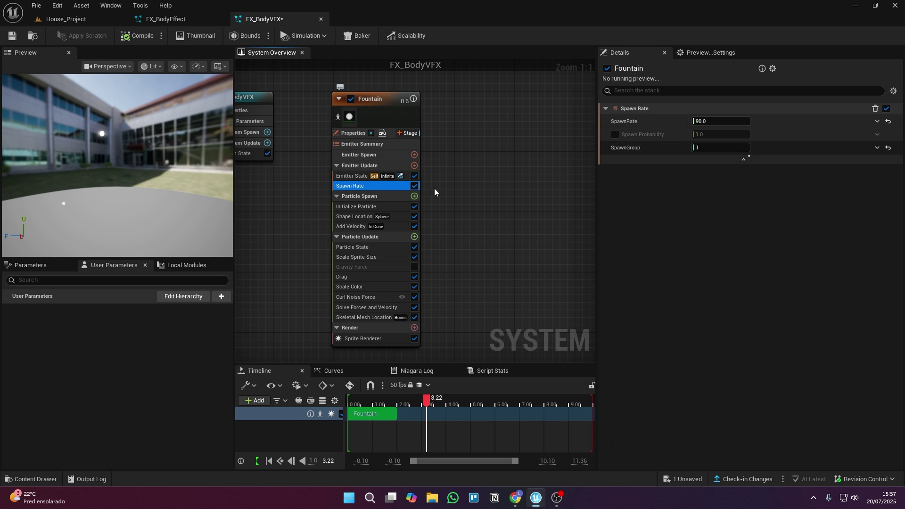
click(364, 318)
scroll(792, 379, down, 10)
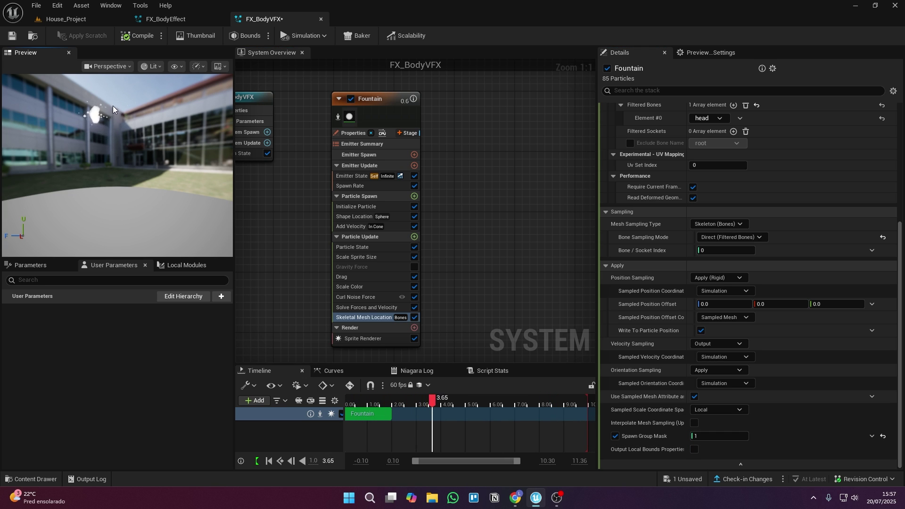
click(11, 36)
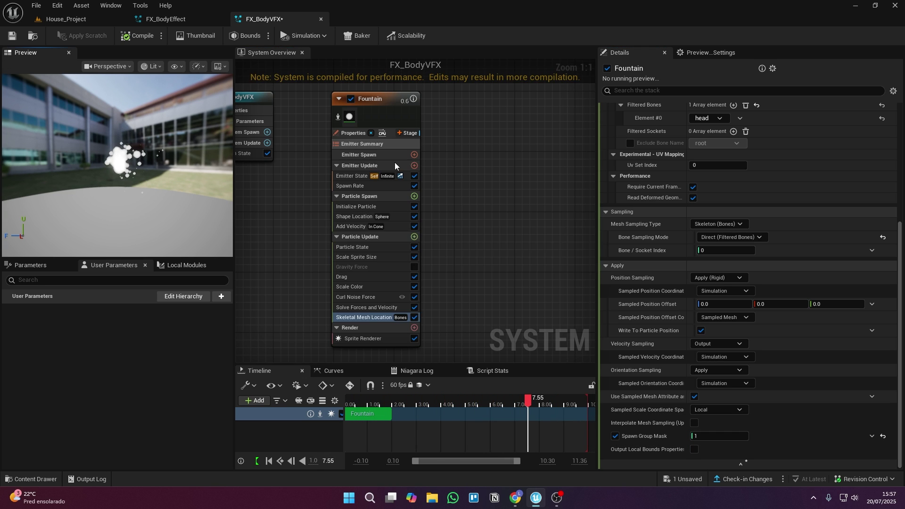
Duplicate the Spawn Rate module within the Emitter Update group and set the copy's SpawnGroup to 2
click(354, 187)
right_click(355, 187)
click(392, 310)
right_click(360, 165)
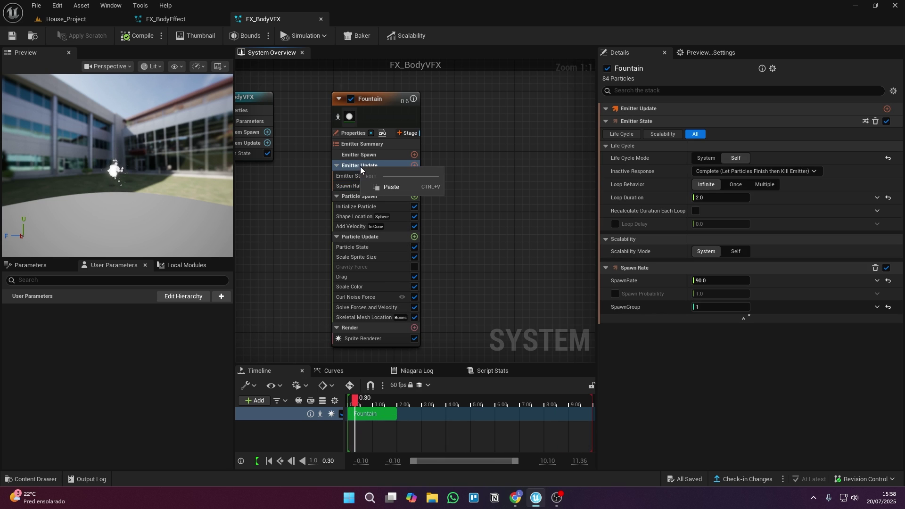
click(391, 187)
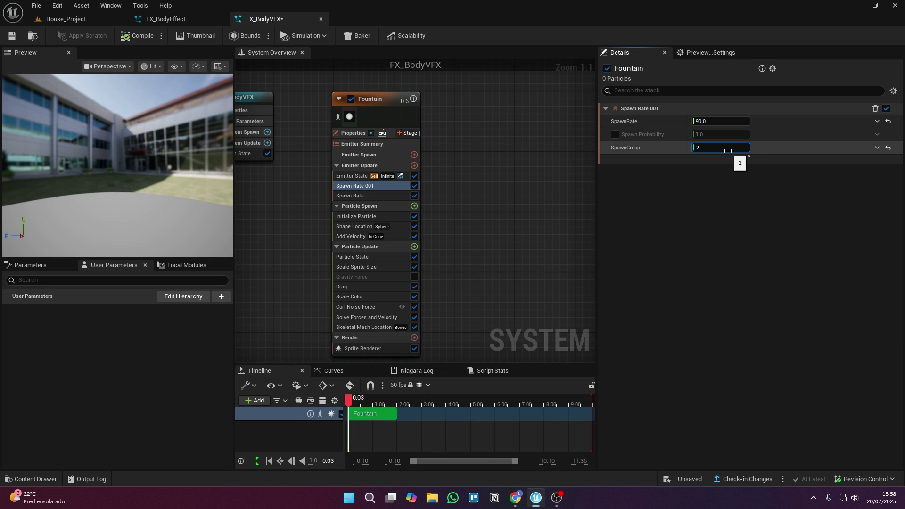
key(Return)
Duplicate the Skeletal Mesh Location module within Particle Update and set the copy's Spawn Group Mask to 2
right_click(382, 328)
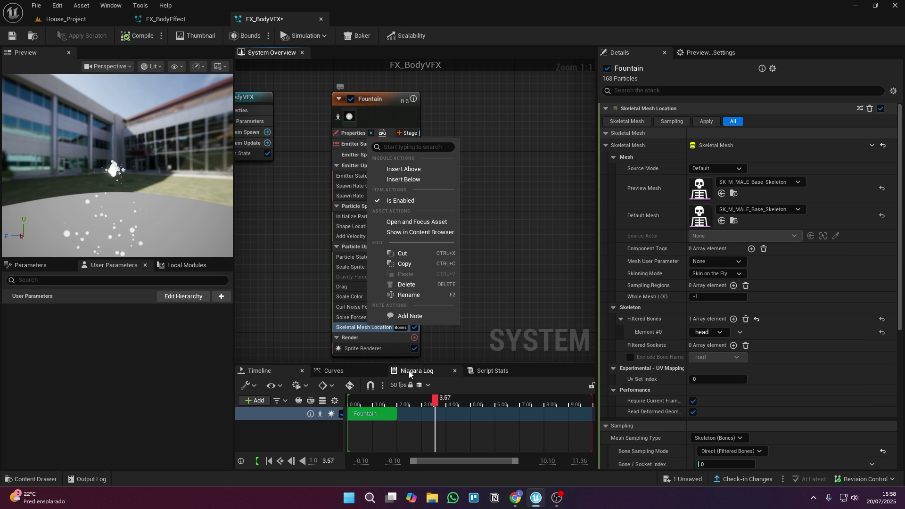
click(418, 264)
right_click(367, 247)
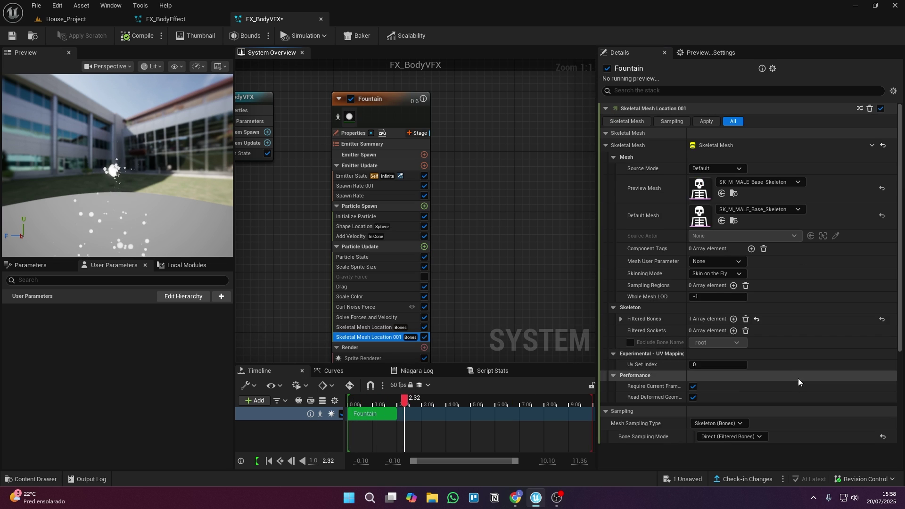
scroll(798, 378, down, 10)
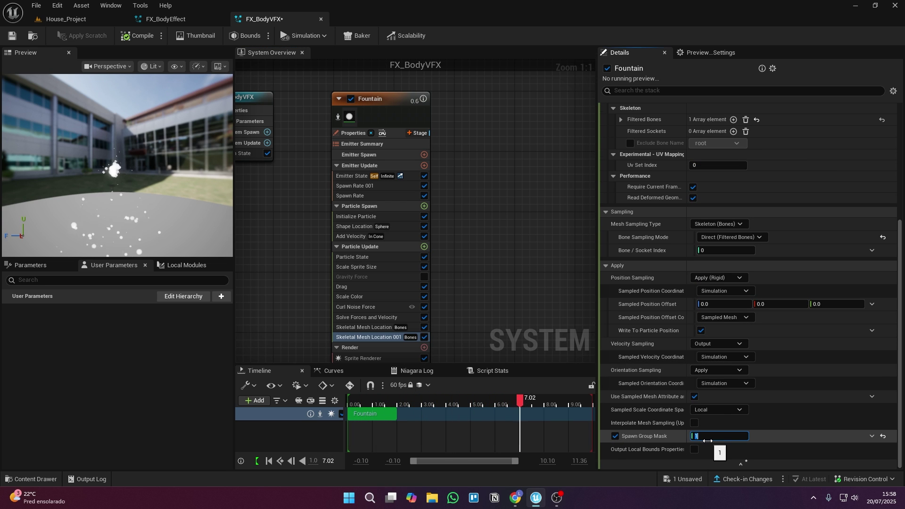
click(775, 436)
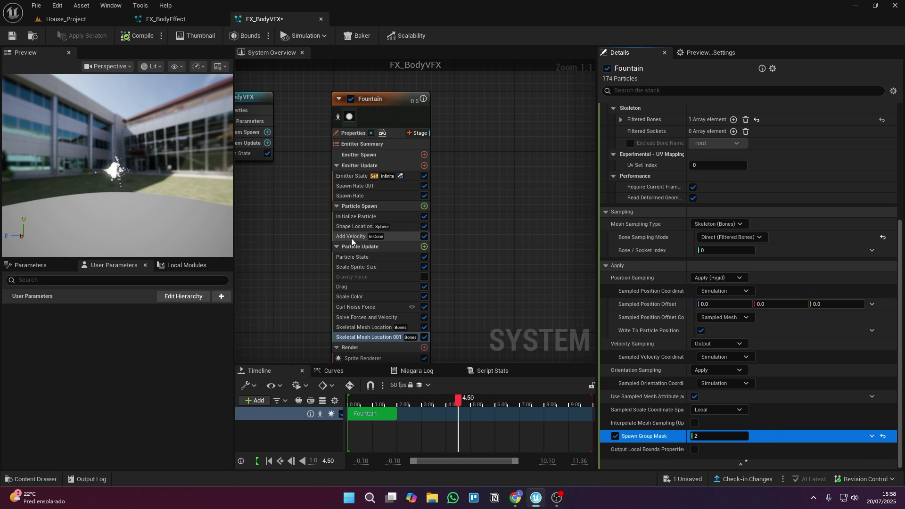
Change the filtered bone of the Skeletal Mesh Location 001 module to hand_l
scroll(635, 274, up, 5)
click(620, 246)
click(716, 261)
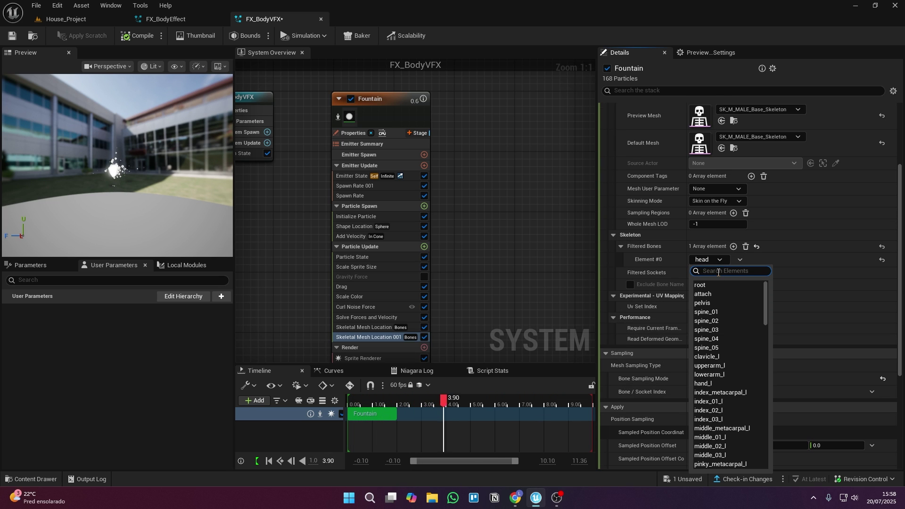
text(hand)
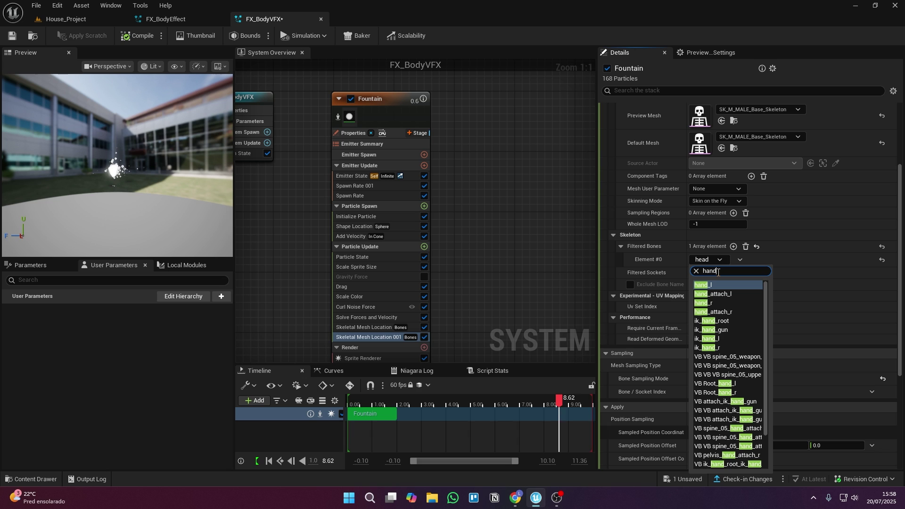
click(702, 285)
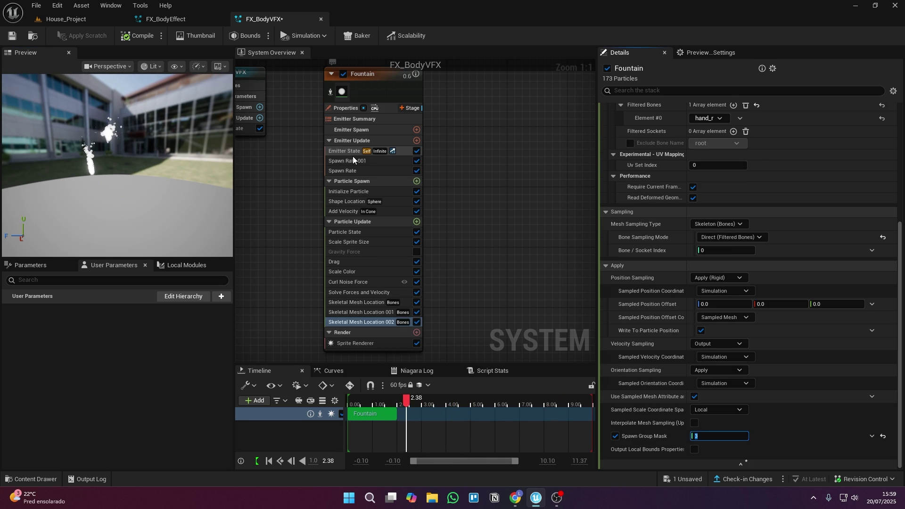
Duplicate the Spawn Rate 001 module within Emitter Update, set the copy's SpawnGroup to 3, and save the system
right_click(344, 150)
key(Escape)
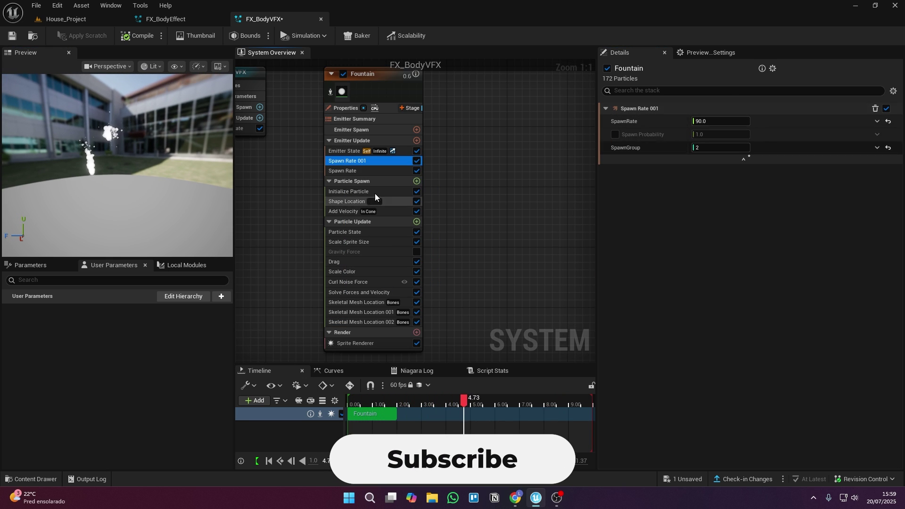
right_click(361, 141)
click(387, 163)
click(372, 160)
click(719, 148)
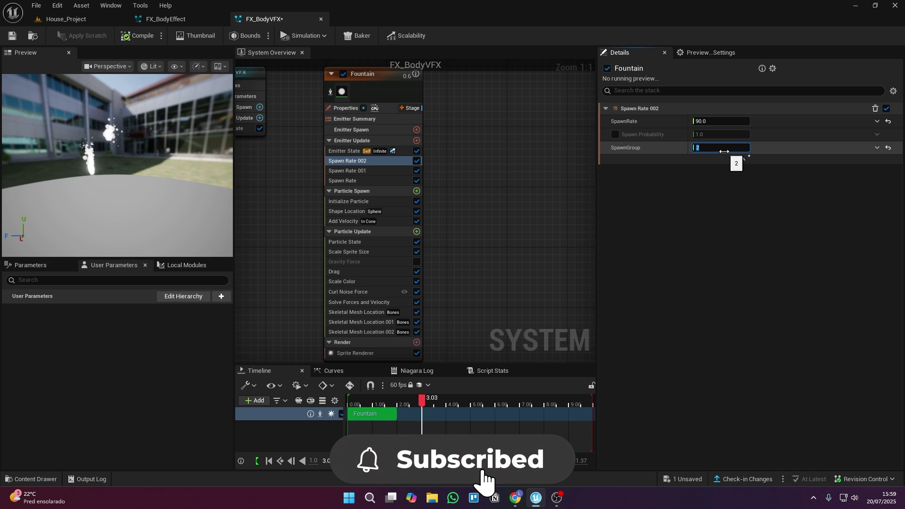
mouse_move(223, 151)
mouse_down()
mouse_move(188, 153)
mouse_move(222, 151)
mouse_up()
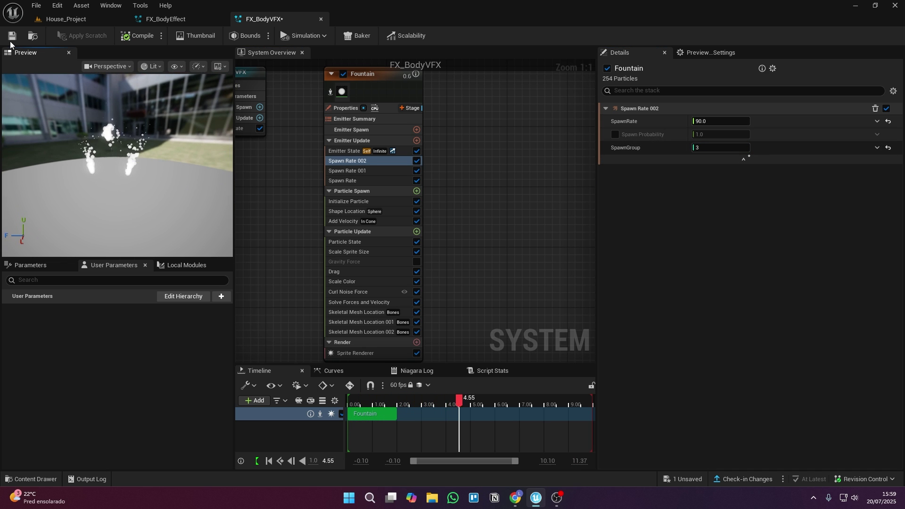
key(ctrl+s)
Review the Spawn Rate and Skeletal Mesh Location modules of the finished FX_BodyEffect system for reference
click(165, 19)
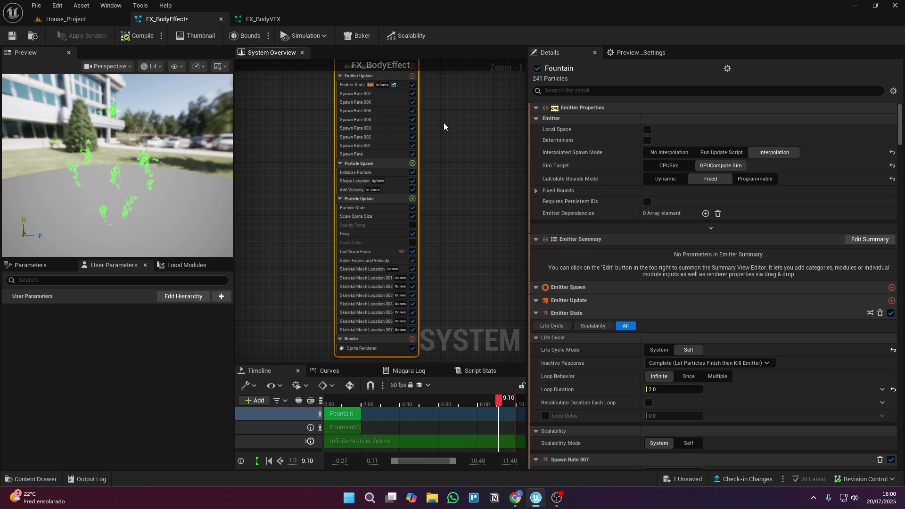
click(443, 123)
click(374, 154)
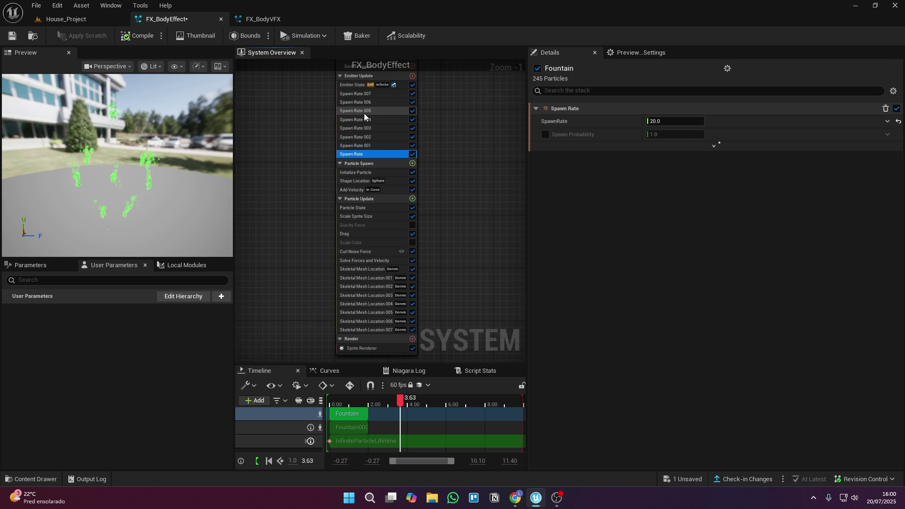
click(368, 330)
click(365, 269)
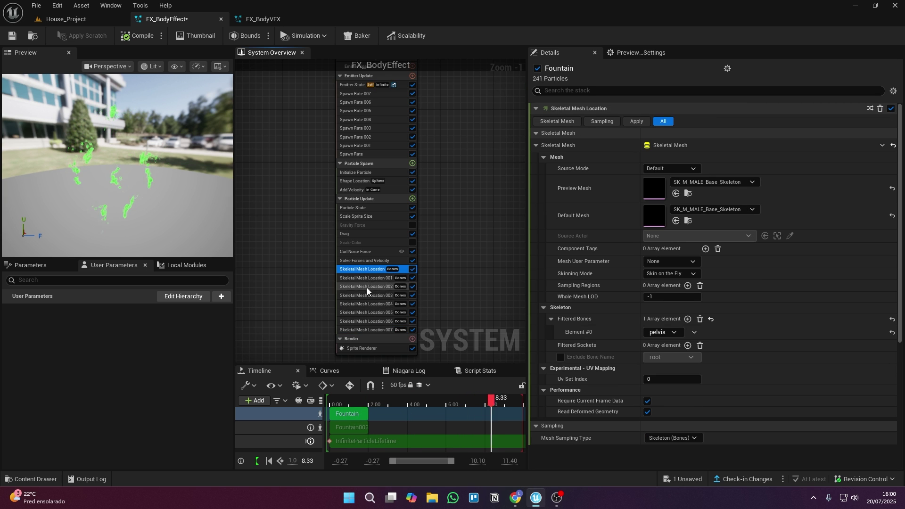
In FX_BodyVFX, set the Fountain emitter's Sim Target to GPUCompute Sim and its Calculate Bounds Mode to Fixed
click(270, 21)
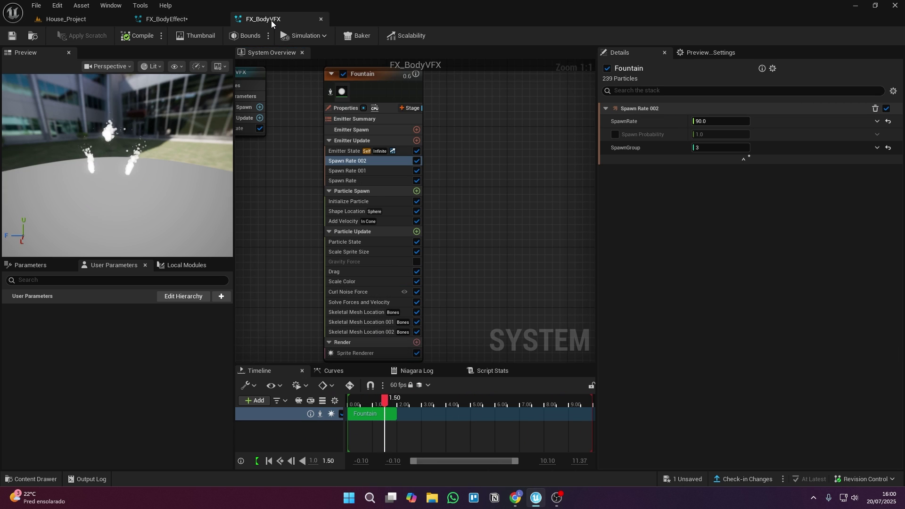
click(347, 109)
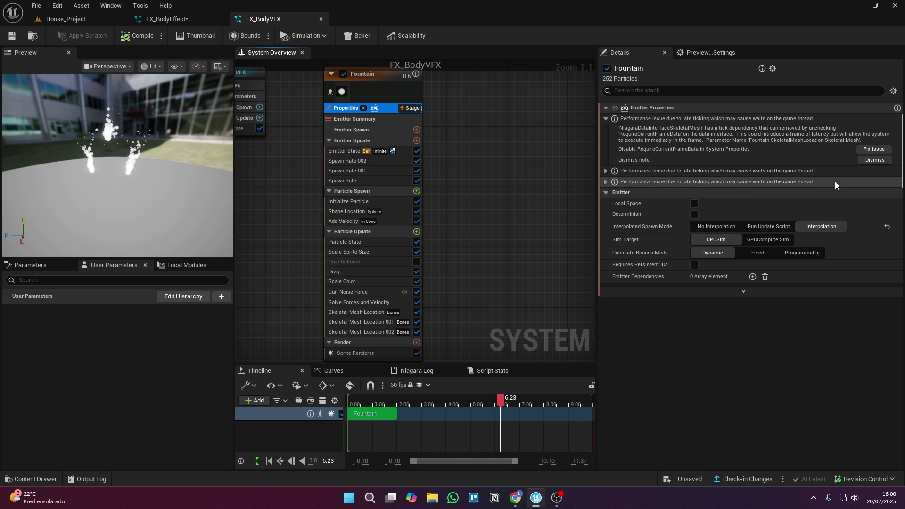
click(757, 165)
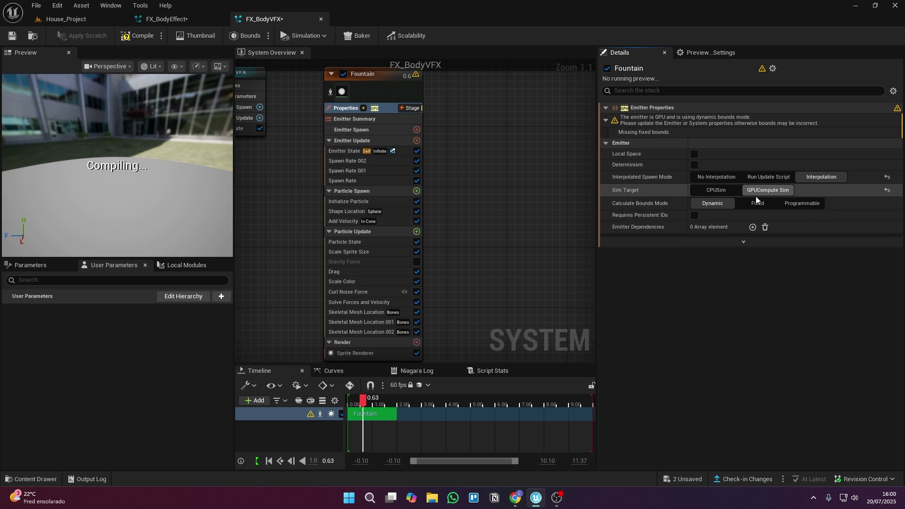
click(756, 202)
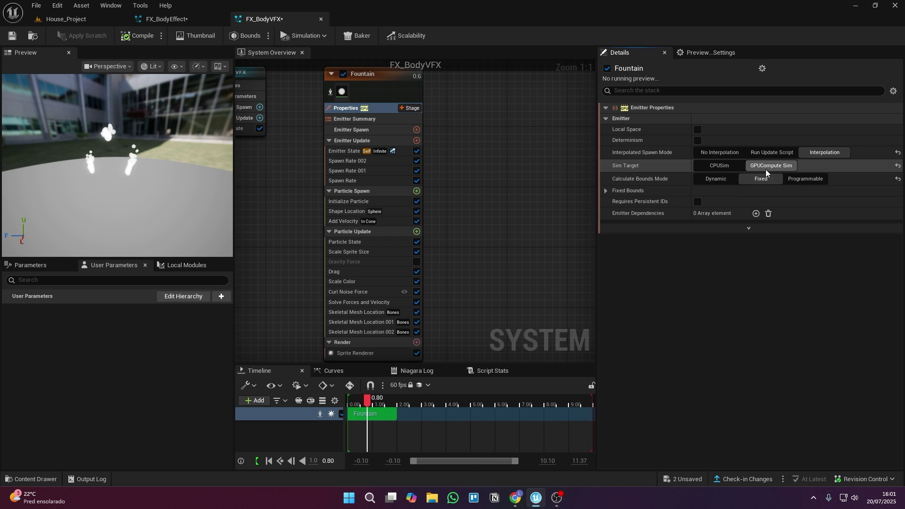
Set the SpawnRate of the Fountain emitter's three Spawn Rate modules to 15
click(356, 181)
click(731, 121)
text(15)
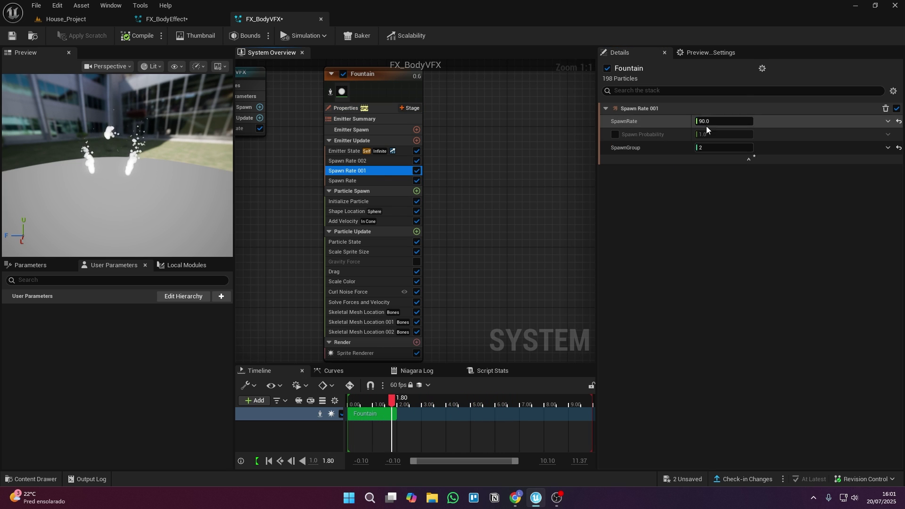
click(358, 161)
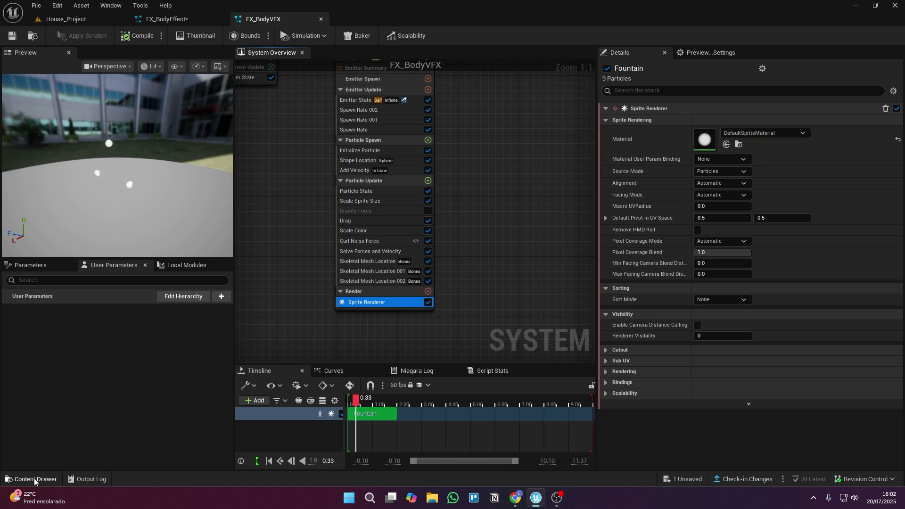
Open the M_LeavesTexture material from the VFX_Leafshock Assets folder and examine its node graph and preview
click(35, 479)
double_click(379, 345)
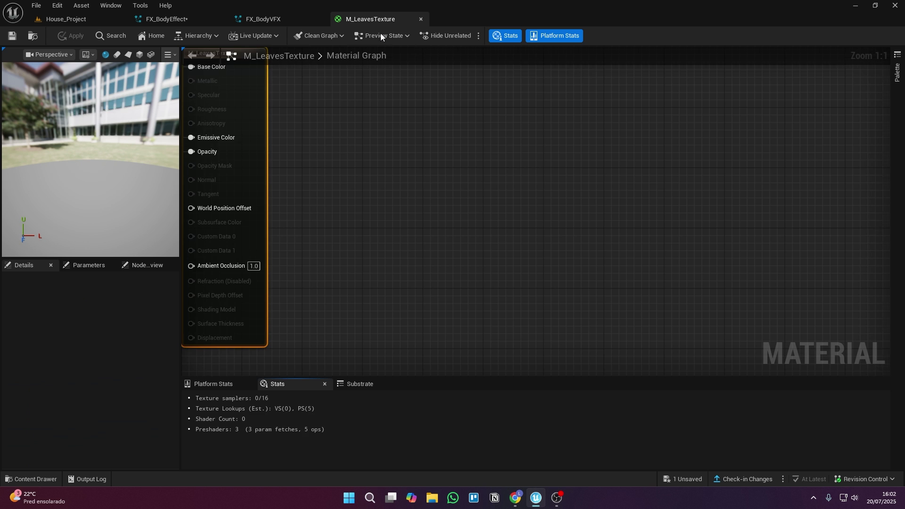
drag(120, 140, 140, 147)
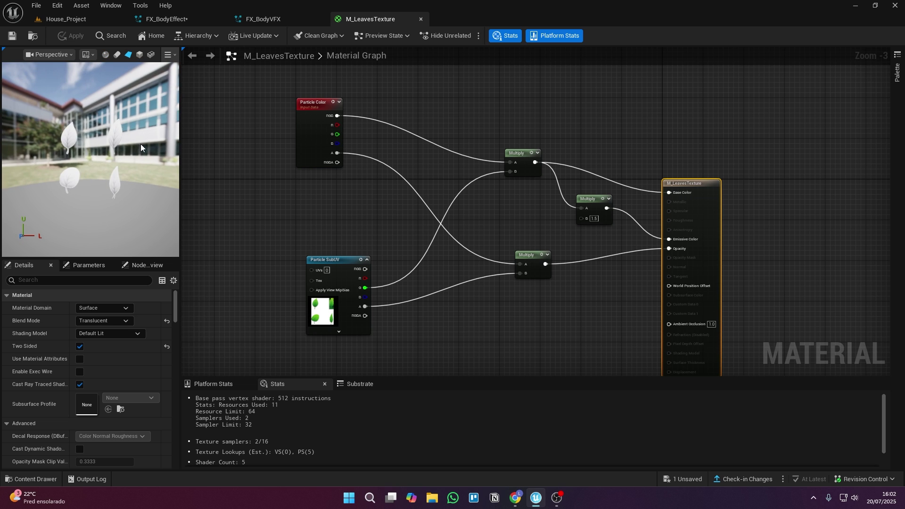
Assign M_LeavesTexture as the material of the Sprite Renderer in FX_BodyVFX
click(292, 24)
click(34, 479)
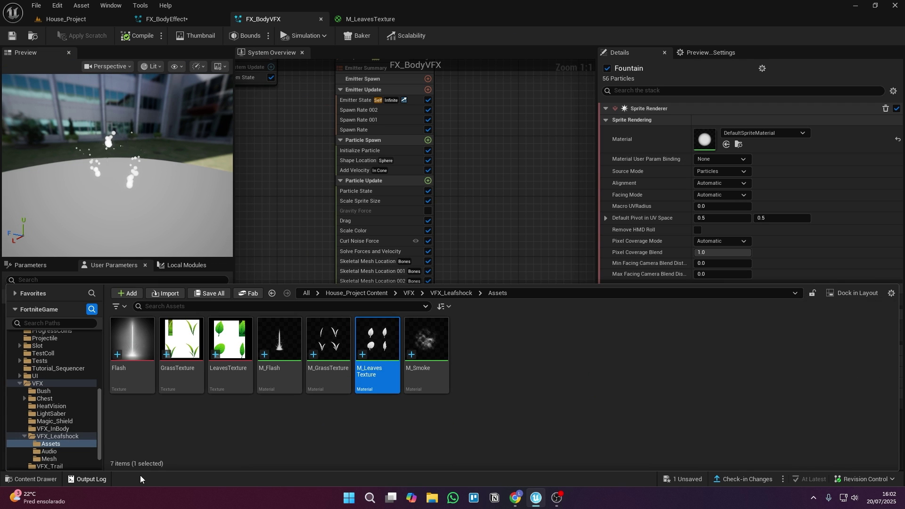
drag(379, 349, 668, 152)
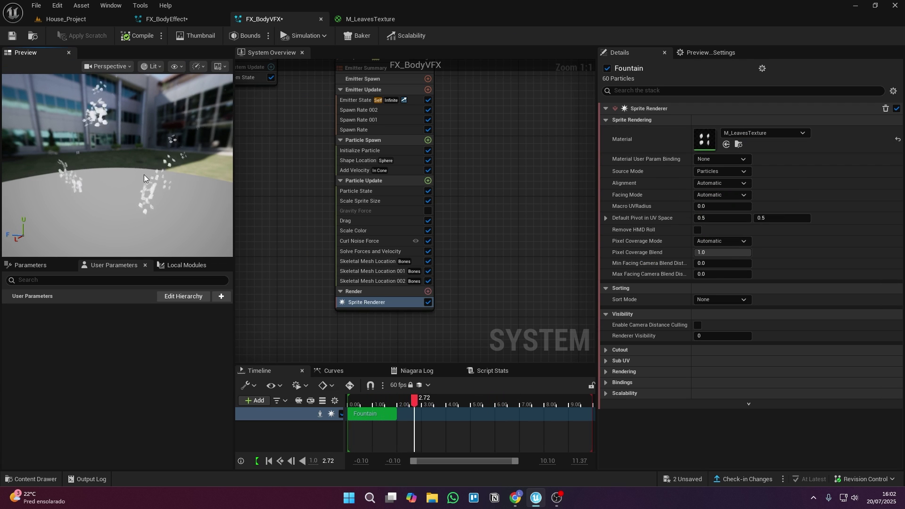
Hold the simulation at 1.37 s and set the Sprite Renderer's Sub UV Sub Image Size to 2.0 by 2.0
click(383, 406)
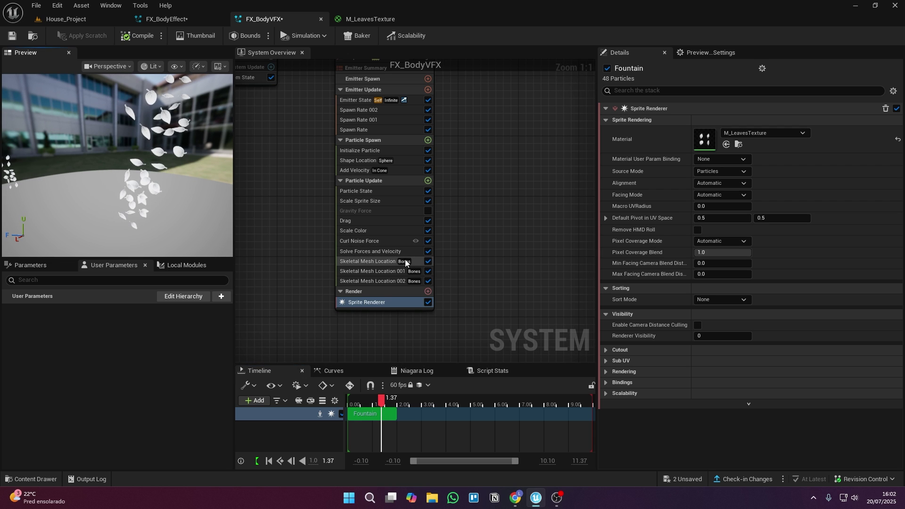
click(611, 360)
click(715, 383)
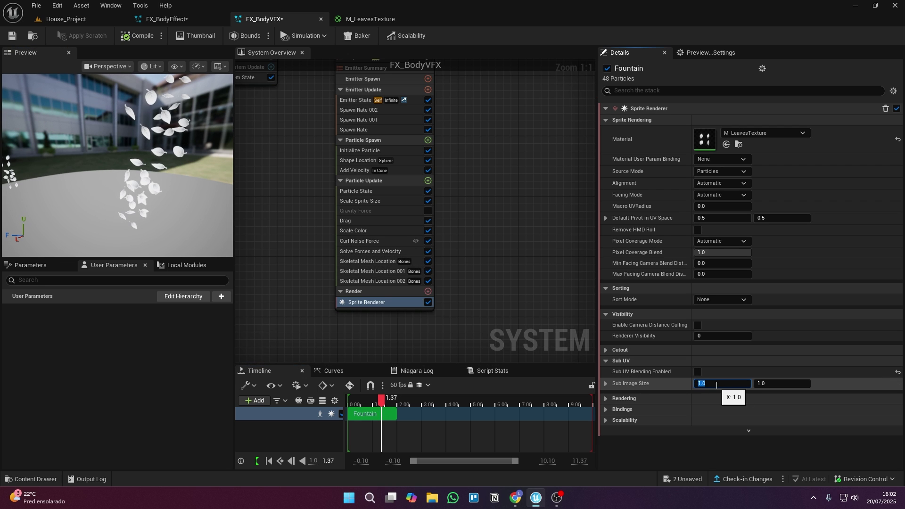
click(768, 385)
text(2)
click(820, 419)
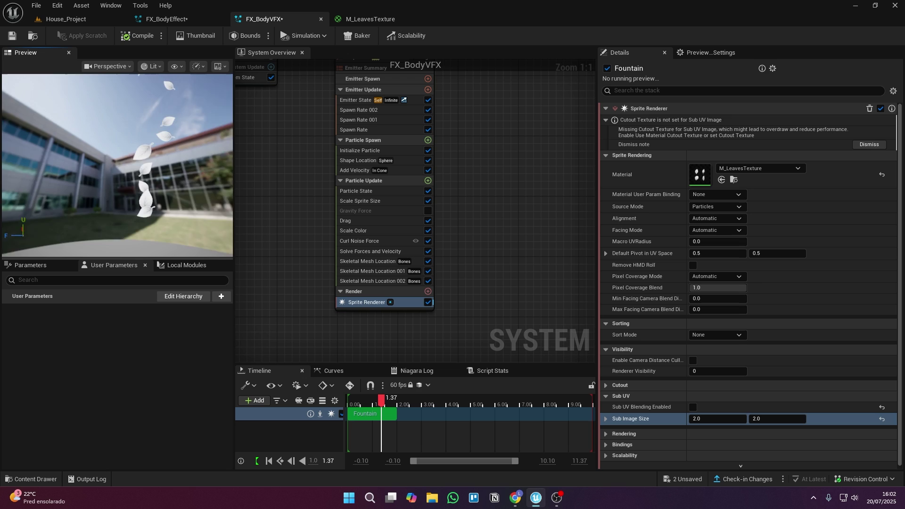
Add a Set Parameters module to the Fountain emitter's Particle Spawn and give it the Particles SubImageIndex parameter
click(427, 140)
scroll(320, 300, down, 2)
scroll(319, 300, down, 3)
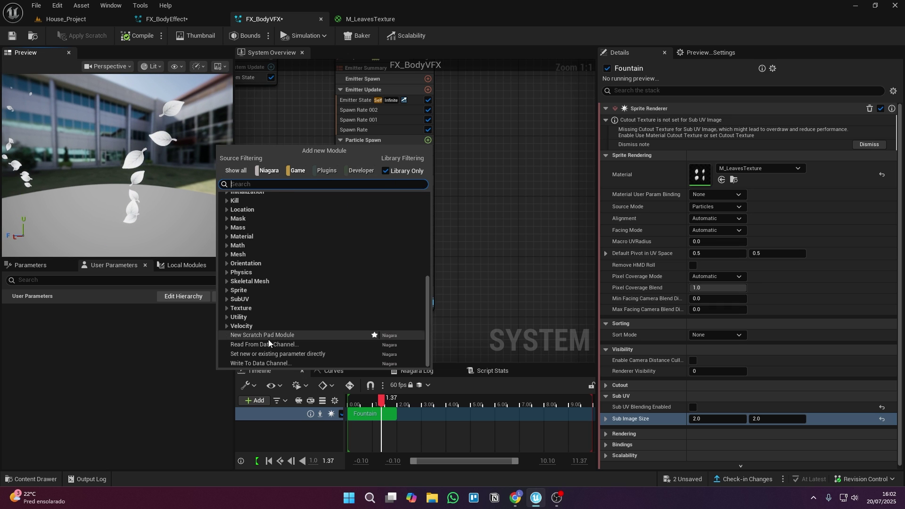
click(267, 337)
click(863, 108)
text(sub)
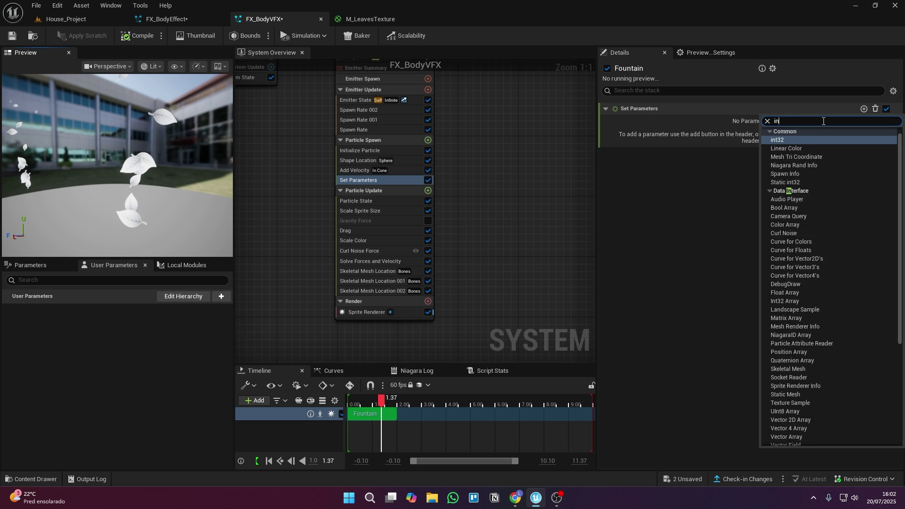
click(809, 161)
Drive SubImageIndex with a Random Range Float from 0.0 to 3.0
click(725, 121)
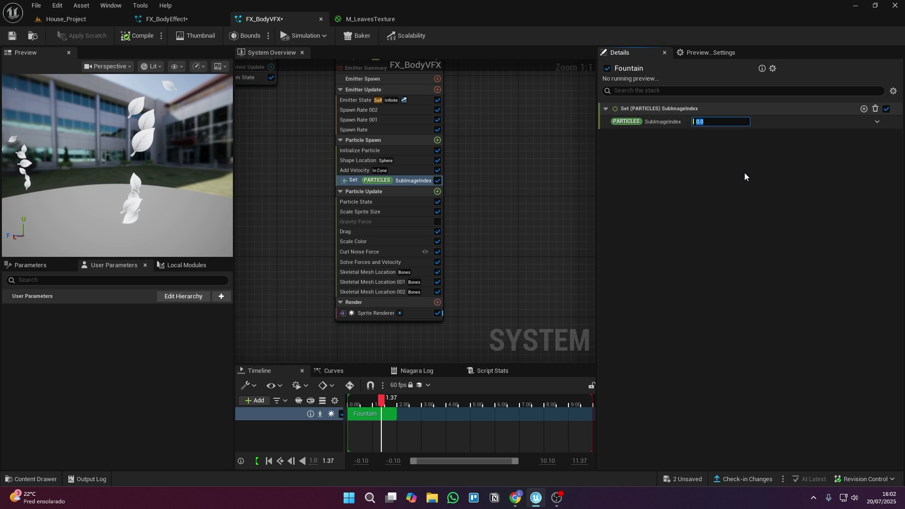
click(876, 121)
click(713, 230)
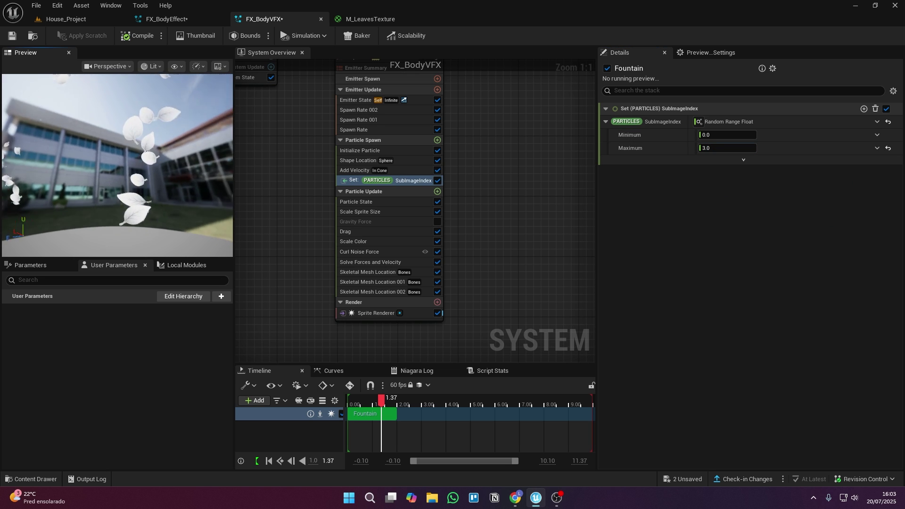
Set the Initialize Particle color to green, hex 6FC049FF, and check the leaves in the preview
click(396, 151)
click(735, 198)
click(574, 299)
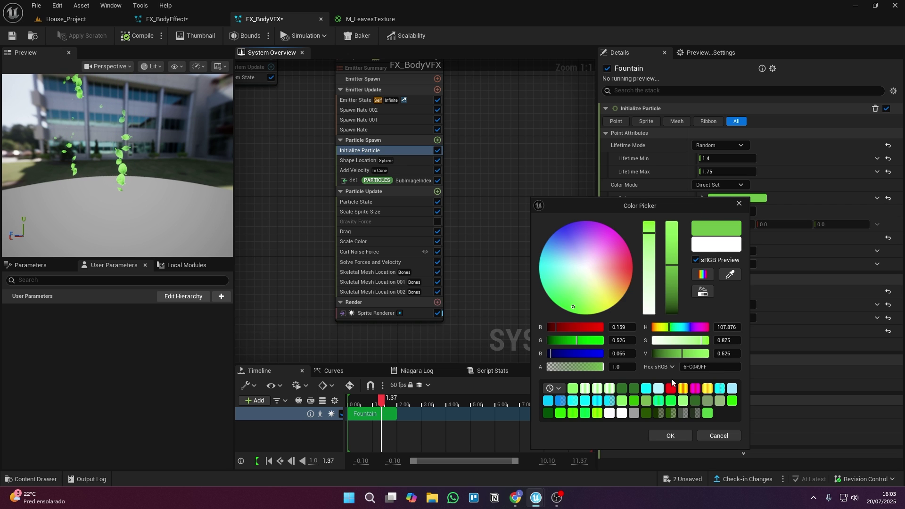
click(669, 436)
drag(377, 403, 371, 403)
drag(118, 161, 141, 154)
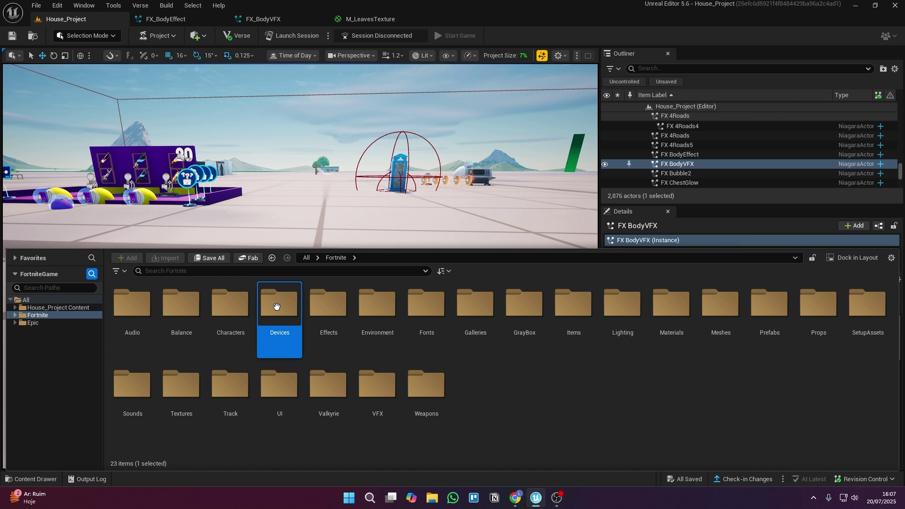
Place a VFX Powerup device from the Fortnite Devices folder into the House_Project level and review its User Options
double_click(280, 304)
text(vfx)
drag(182, 304, 293, 255)
scroll(680, 418, down, 1)
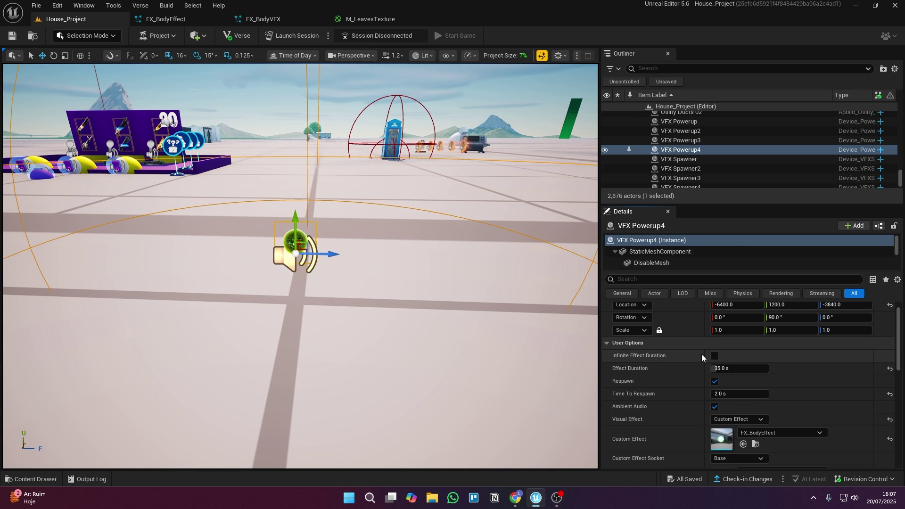
scroll(725, 351, down, 3)
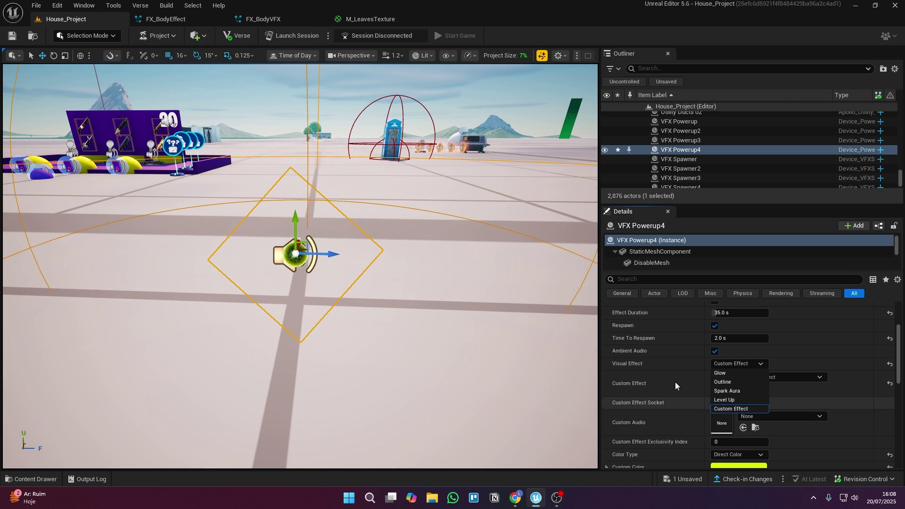
scroll(676, 386, down, 1)
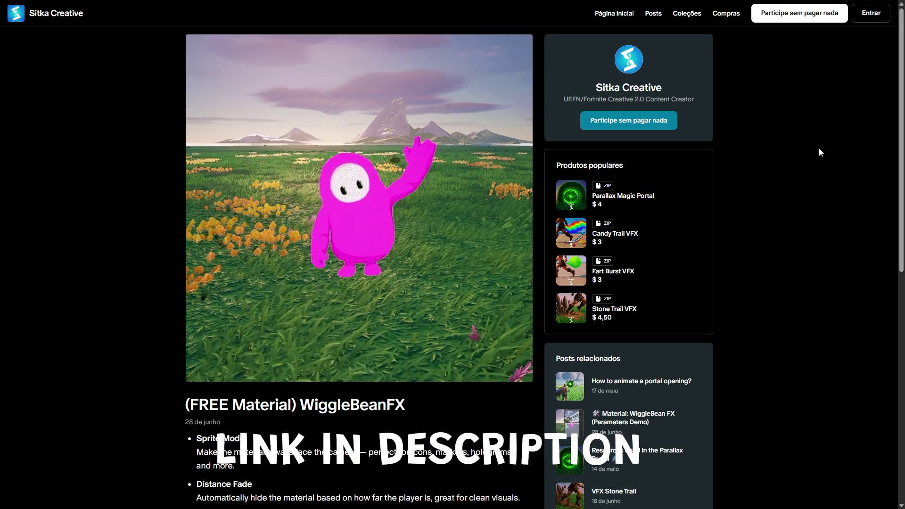
Switch to the Sitka Creative web page and look through the free WiggleBeanFX material post
scroll(818, 148, down, 7)
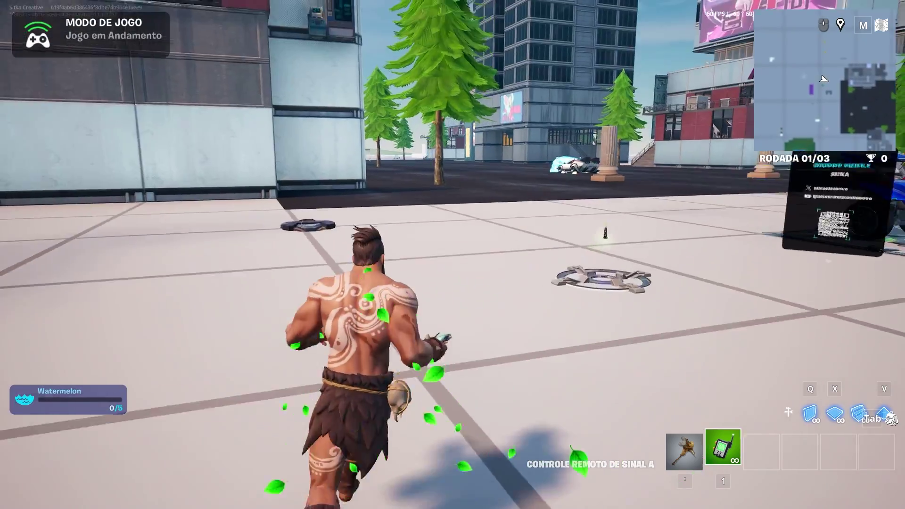
Switch to the Fortnite play session, run the character around with the leaf effect active and perform an emote
key(w)
key(b)
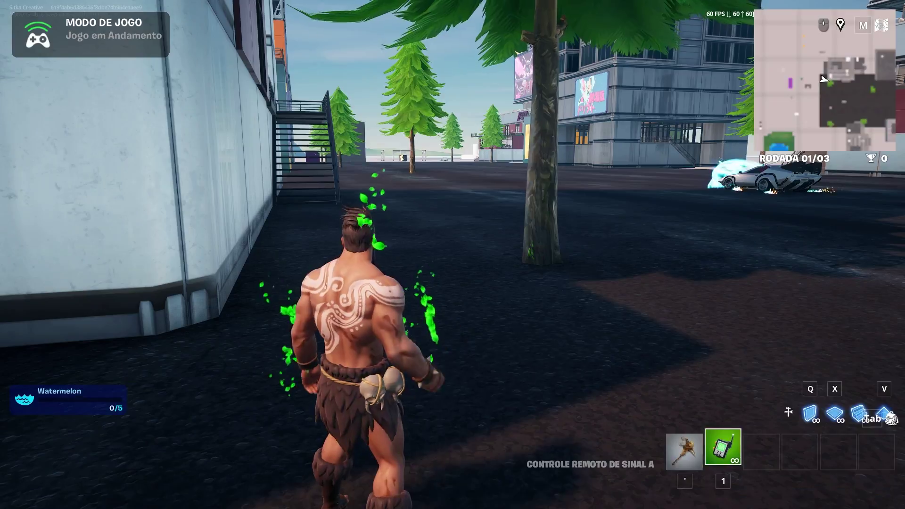
key(b)
scroll(452, 254, down, 1)
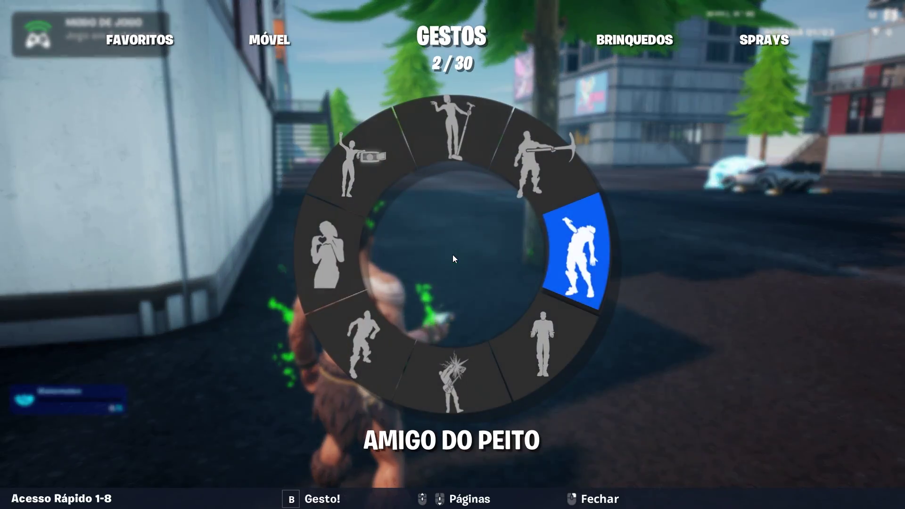
scroll(547, 327, down, 1)
click(547, 327)
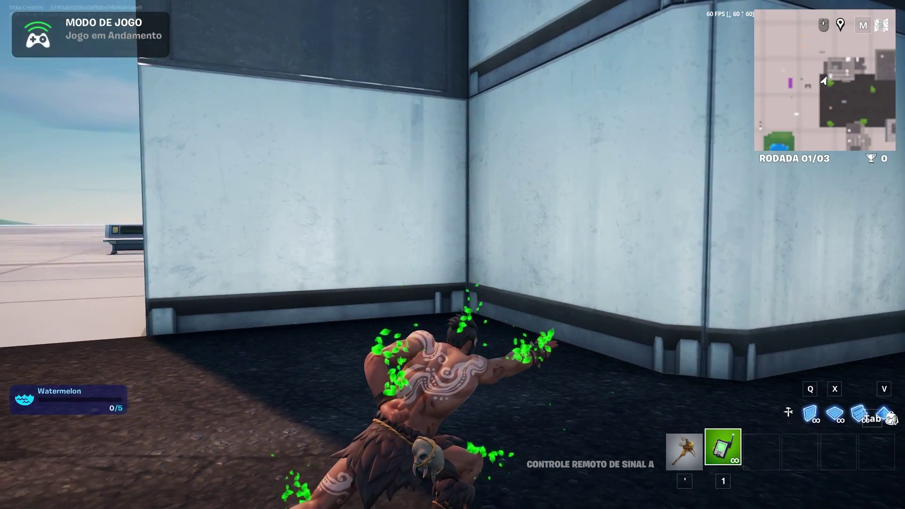
Move the character again and perform a different emote to examine how the leaves follow the body
key(w)
key(b)
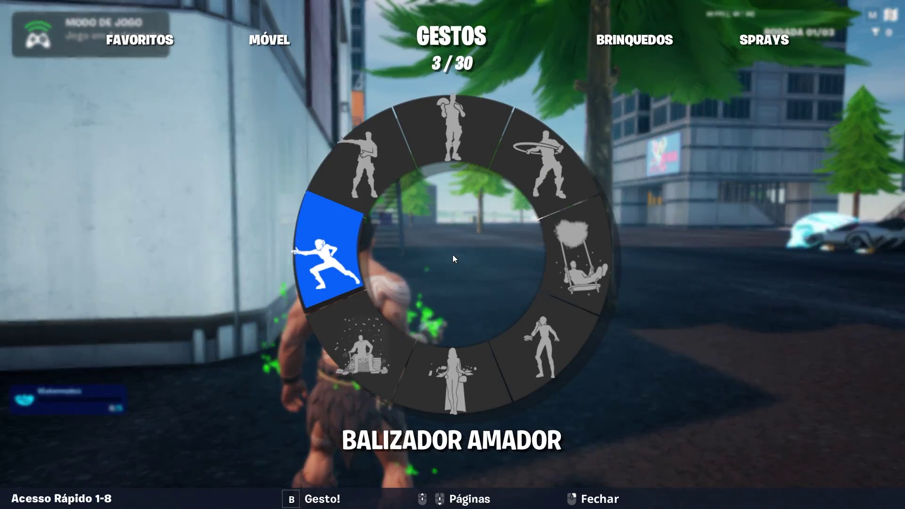
scroll(452, 254, down, 1)
click(396, 140)
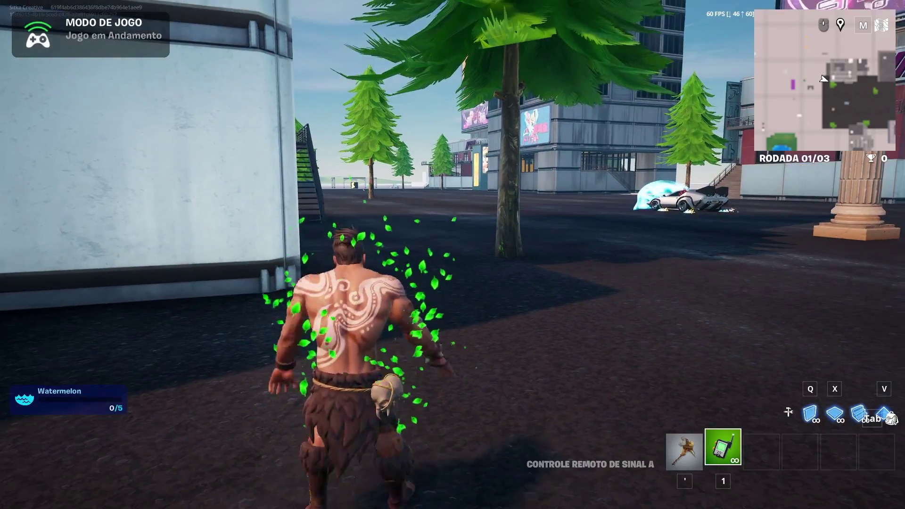